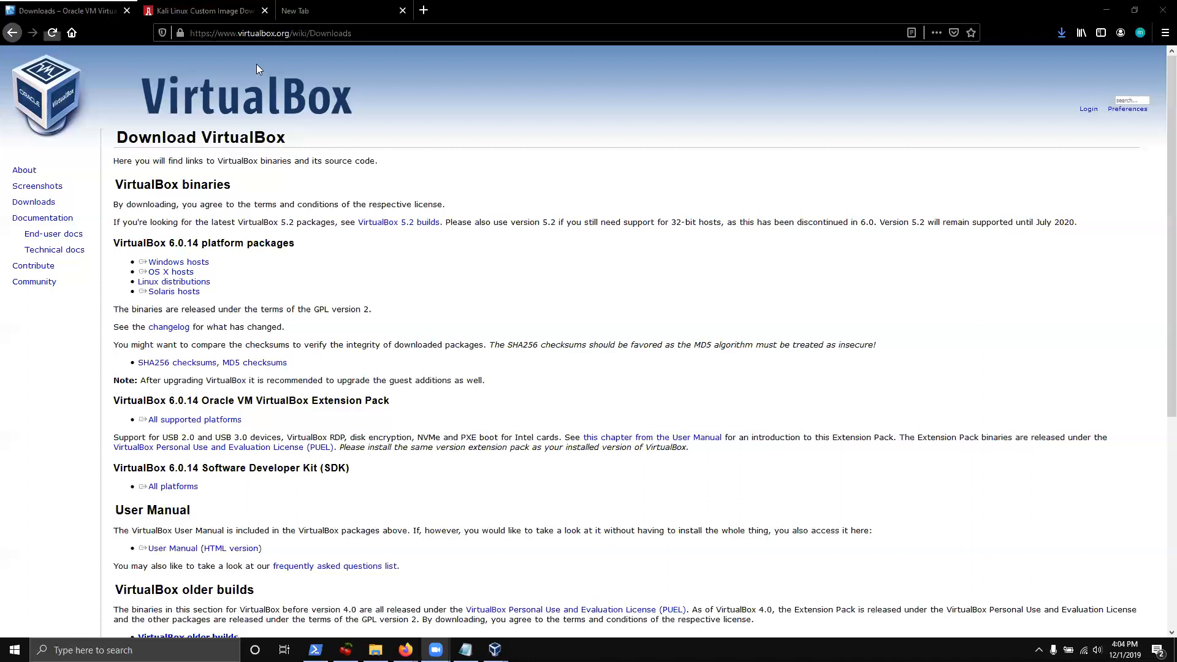
left_click_drag(191, 33, 292, 33)
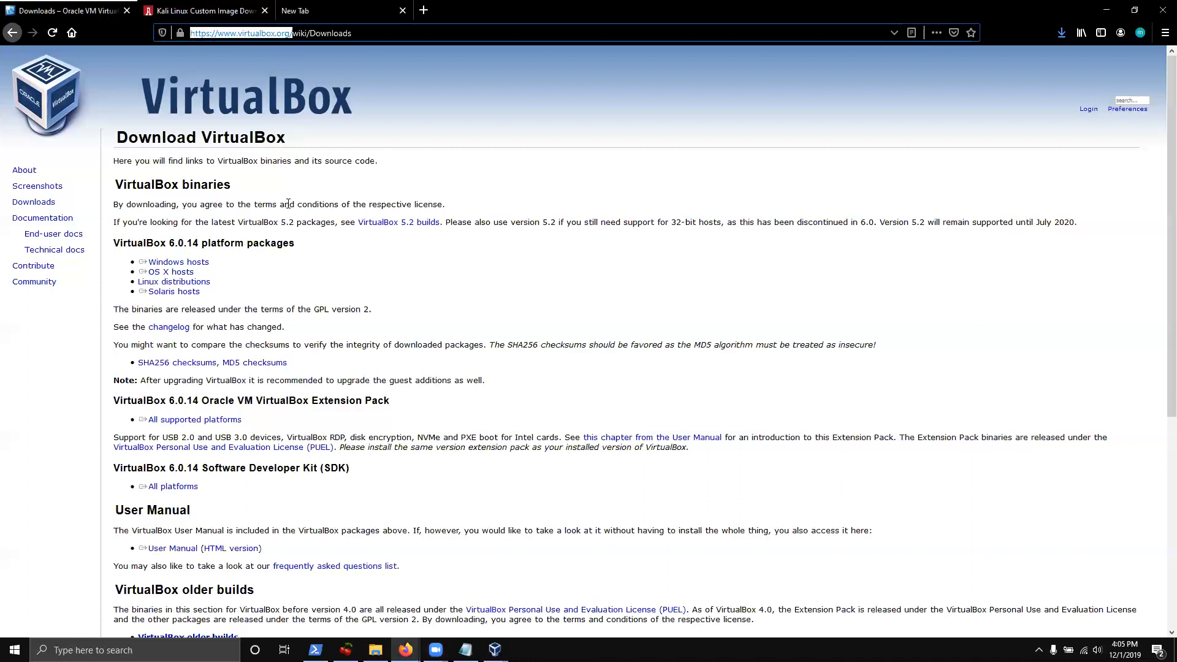
double_click(140, 243)
left_click(139, 345)
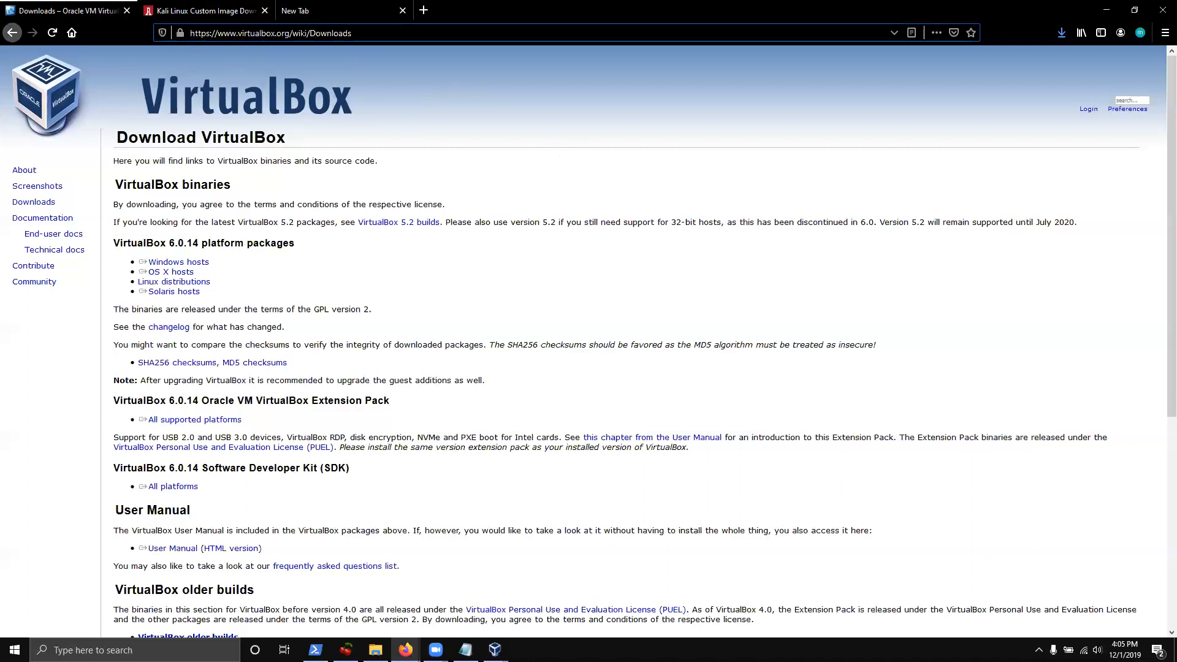
key("shift+End")
key("Delete")
key("Return")
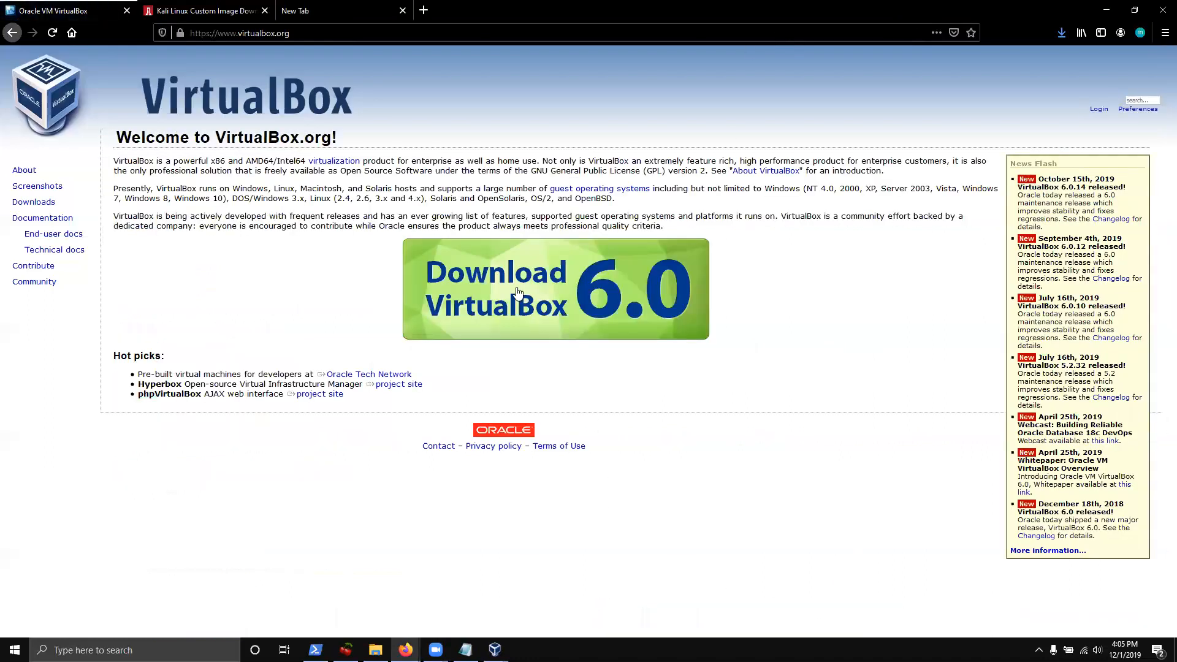
left_click(503, 279)
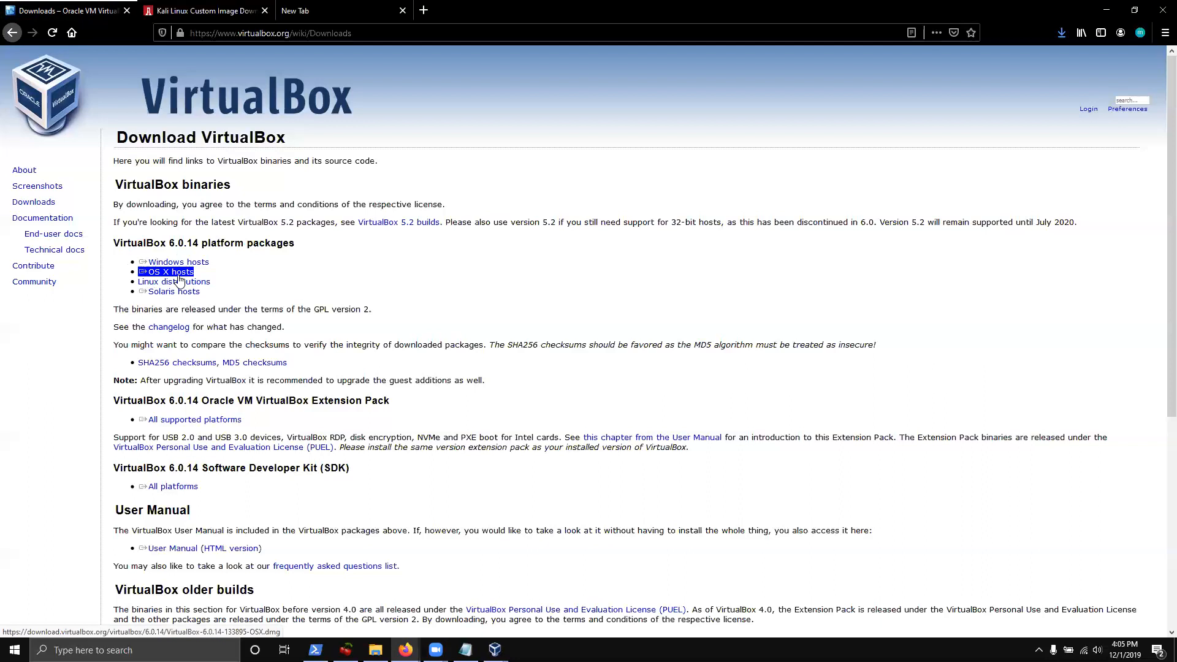
left_click_drag(333, 250, 106, 253)
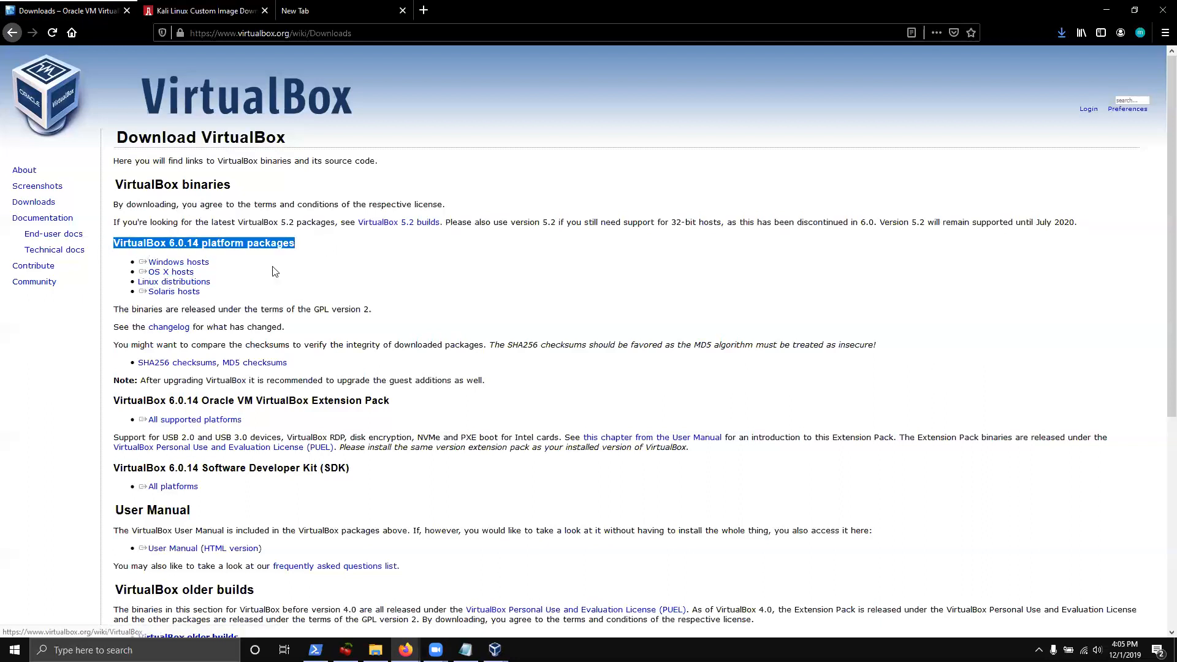
triple_click(441, 280)
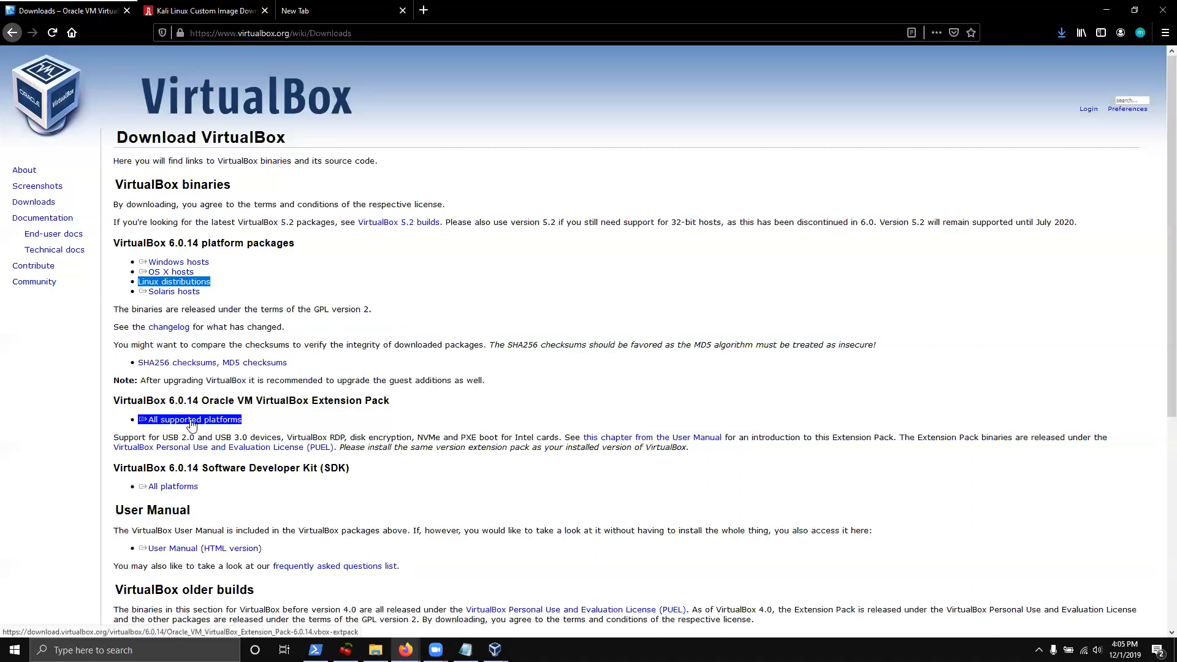
left_click_drag(114, 440, 282, 438)
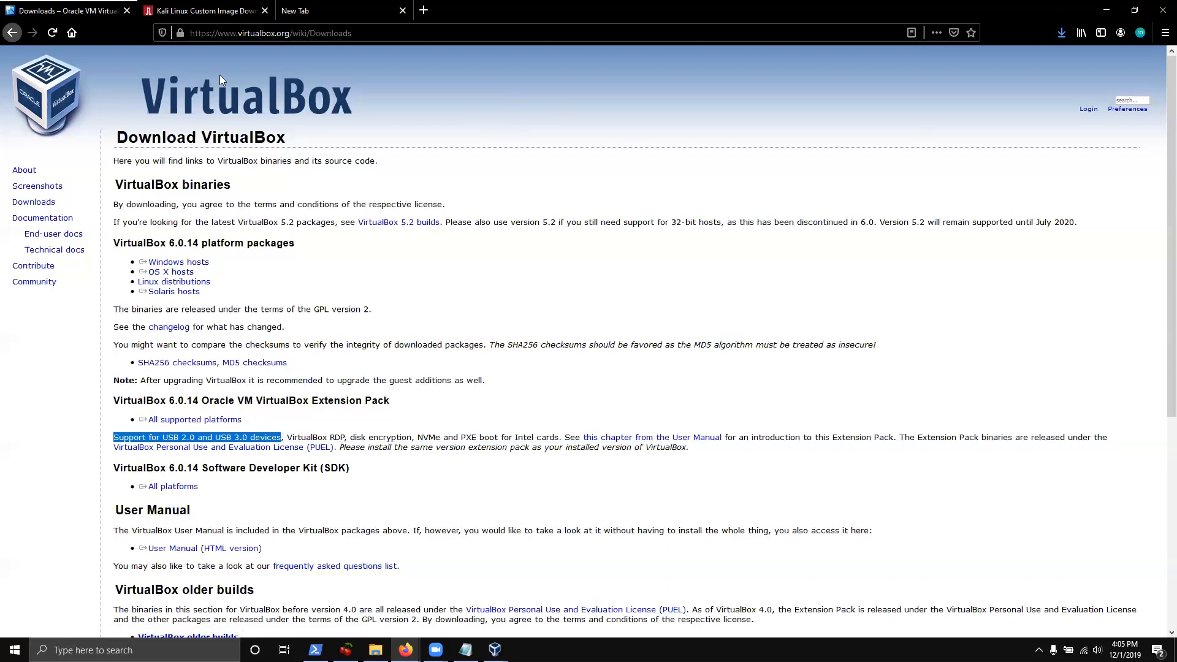
Go to kali.org's Download Kali Linux page and scroll down to the VirtualBox image rows
left_click(232, 12)
left_click(232, 33)
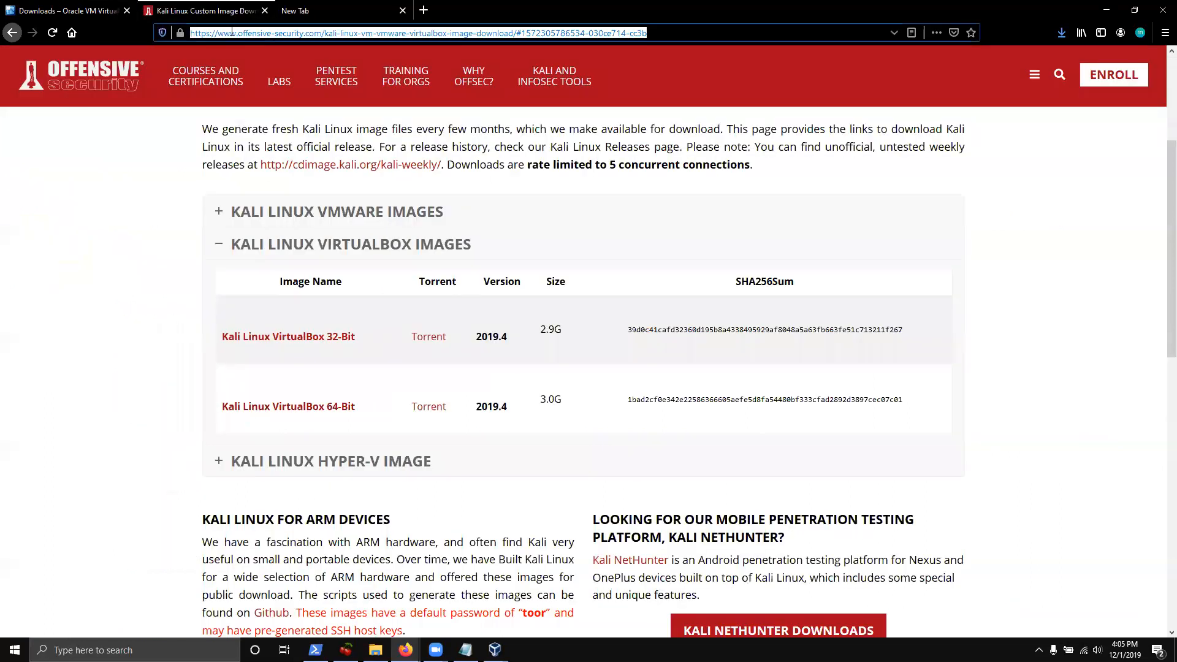
type("kali.org/")
key("Return")
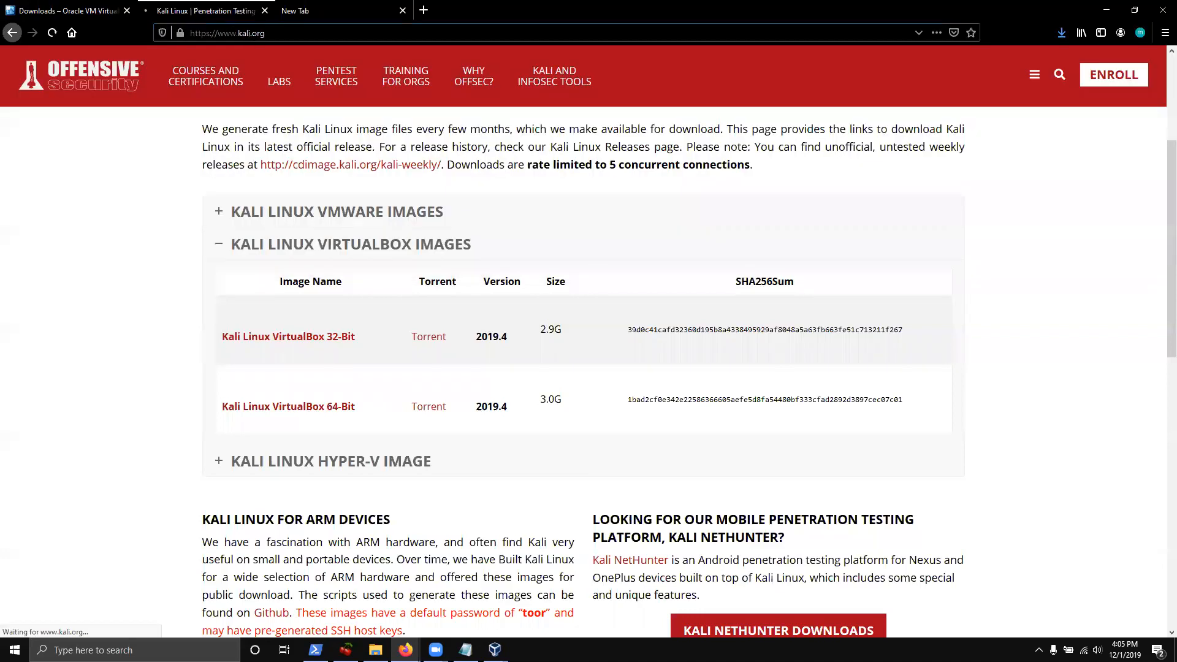
mouse_move(583, 81)
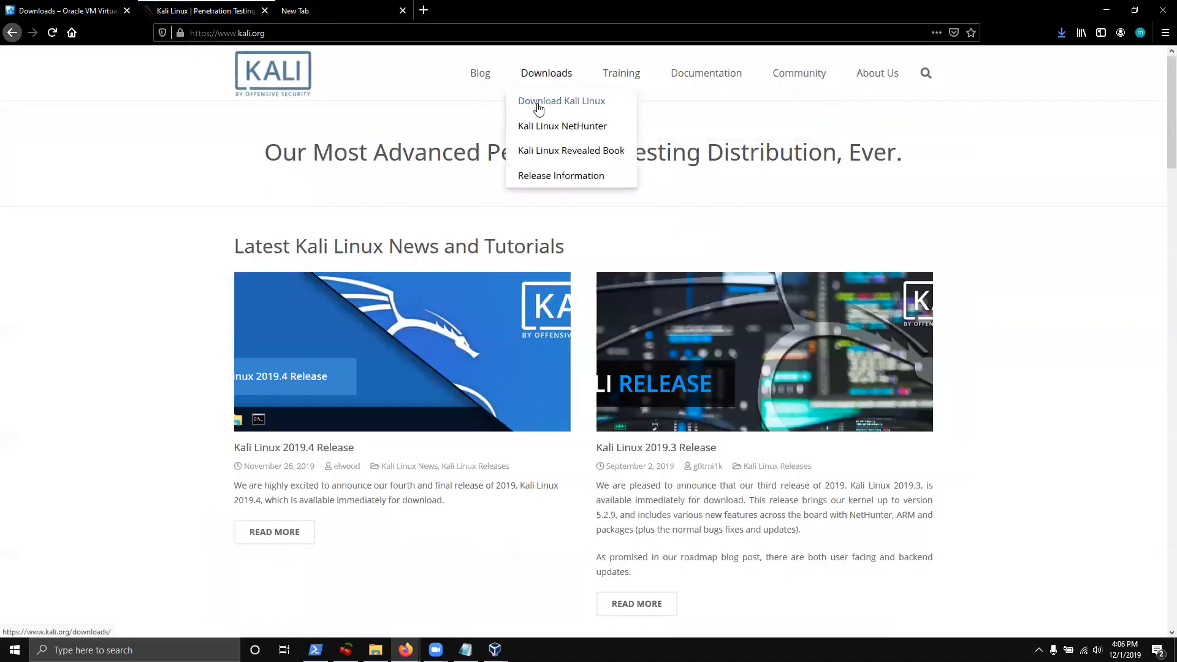
left_click(538, 108)
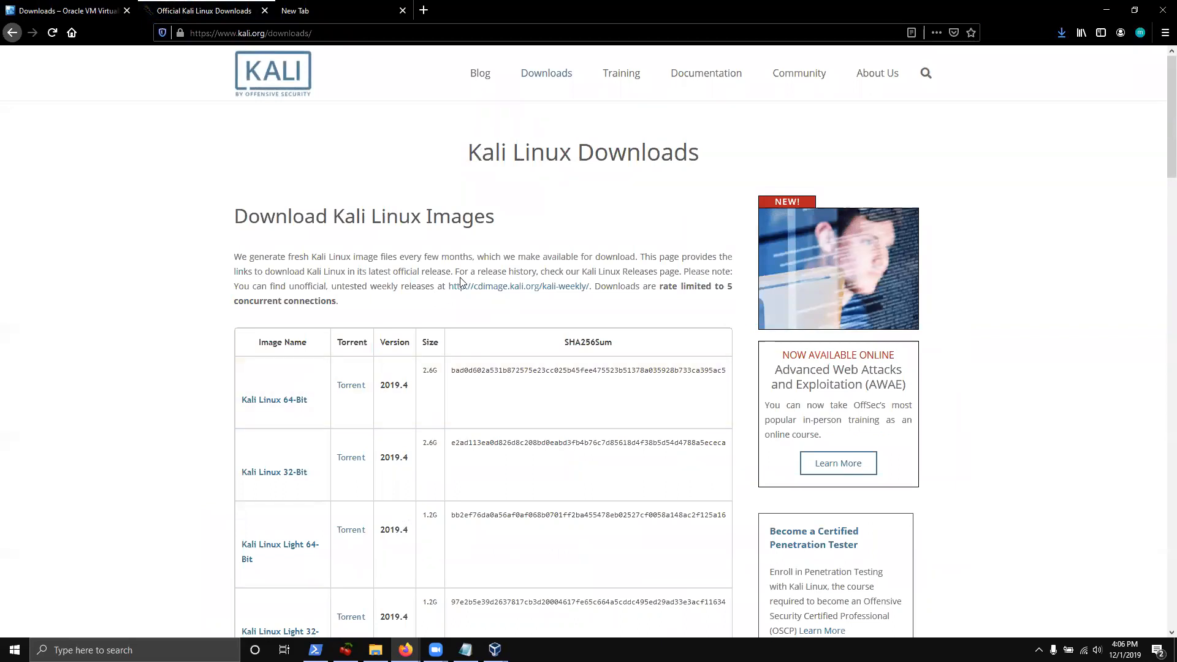
scroll(429, 331, "down", 3)
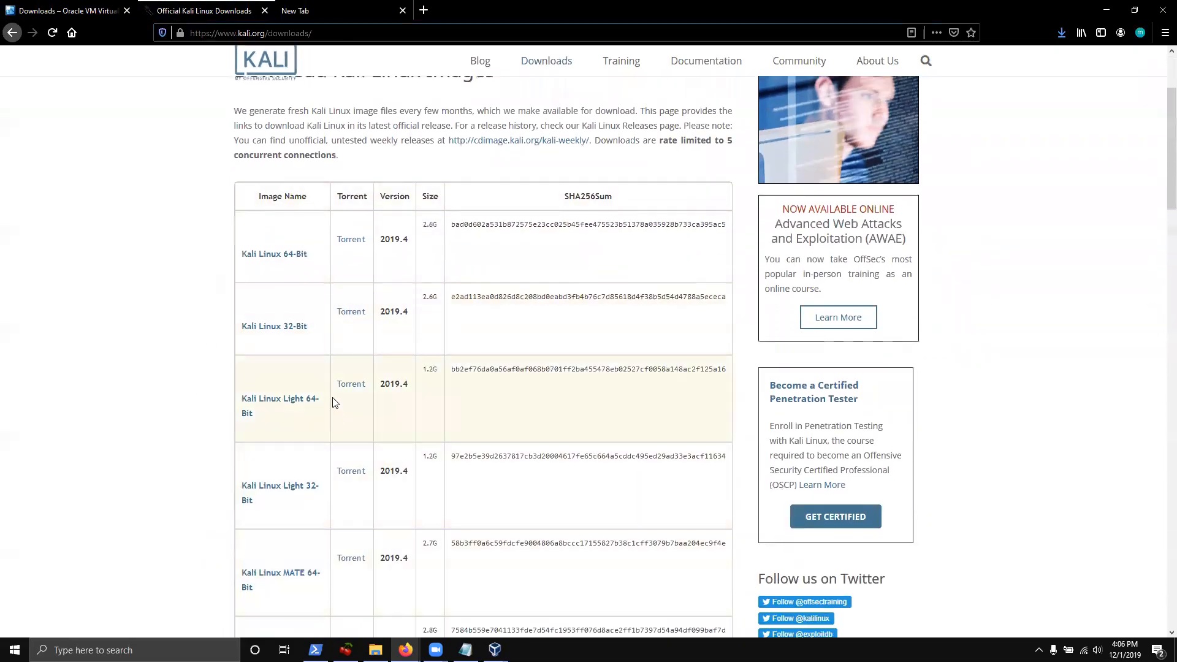
scroll(334, 408, "down", 3)
scroll(285, 448, "down", 4)
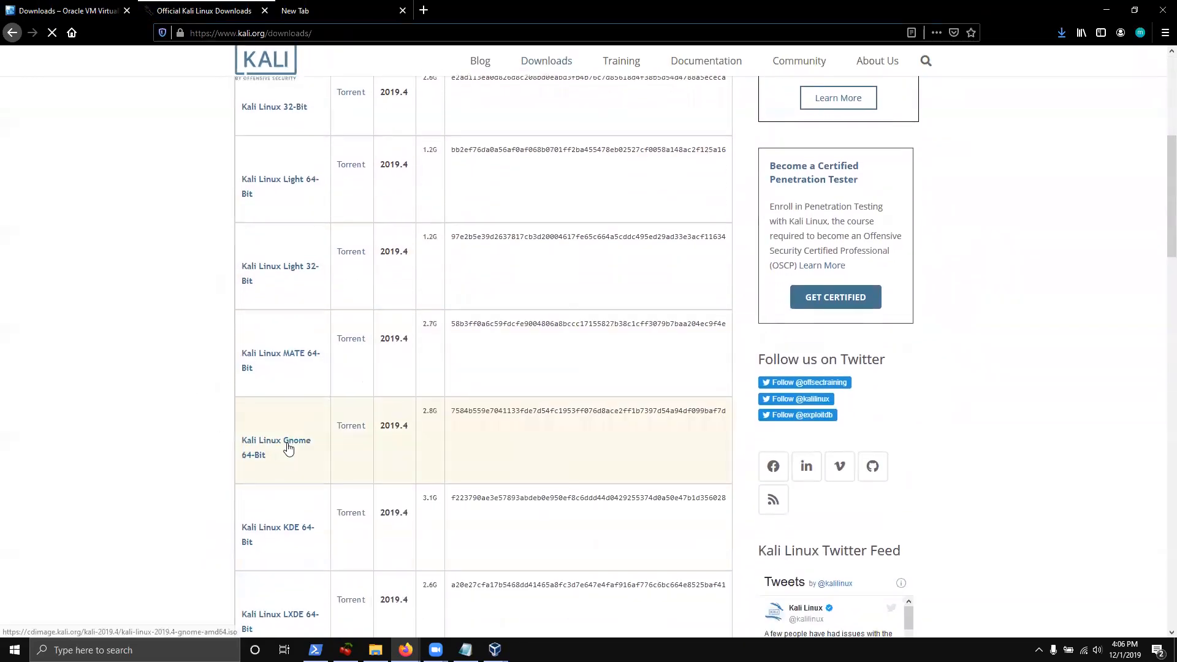
scroll(301, 451, "down", 8)
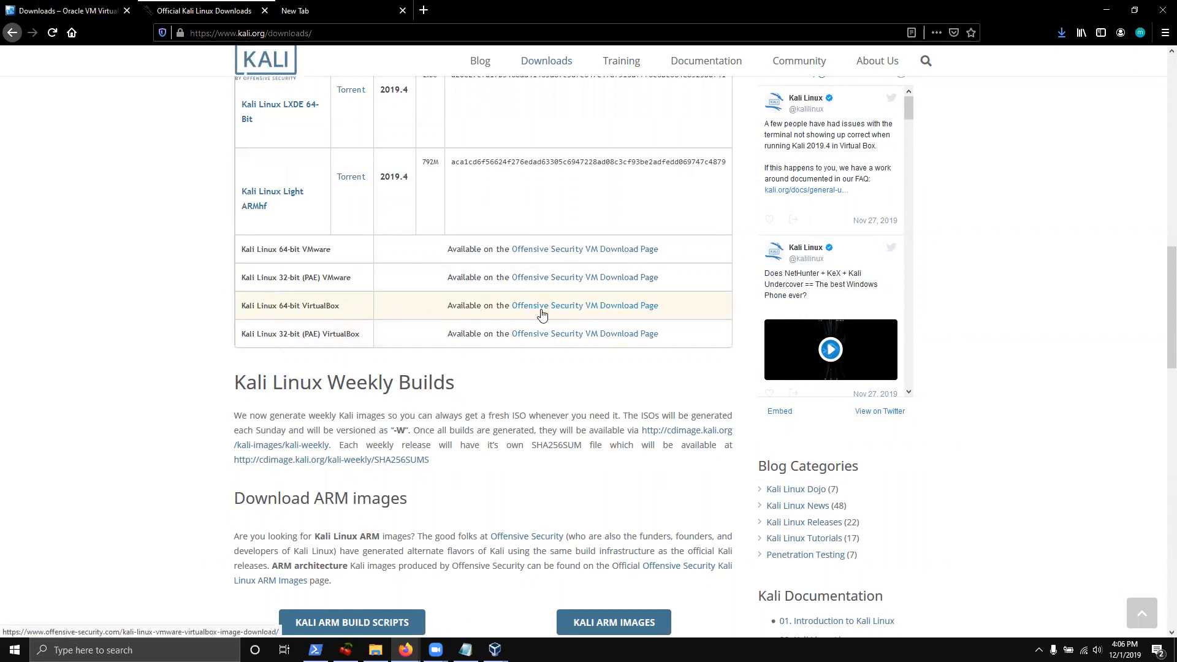
Open the Offensive Security VM download page, expand VirtualBox images, and cancel the 64-bit and 32-bit downloads
left_click(542, 314)
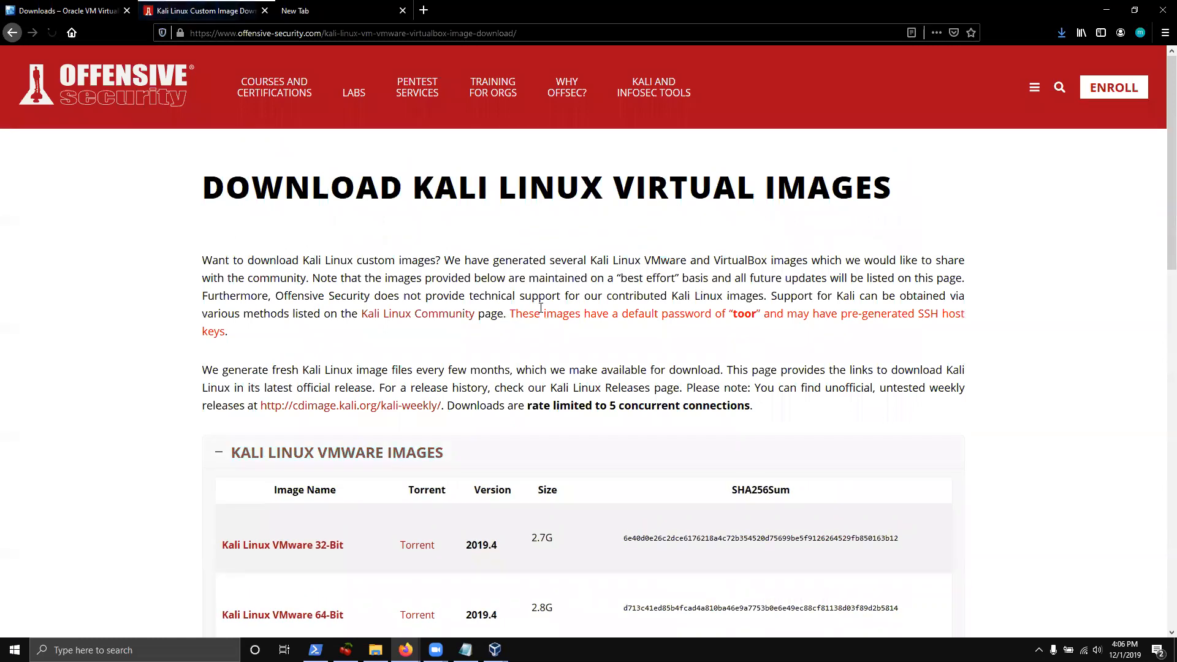
scroll(520, 310, "down", 5)
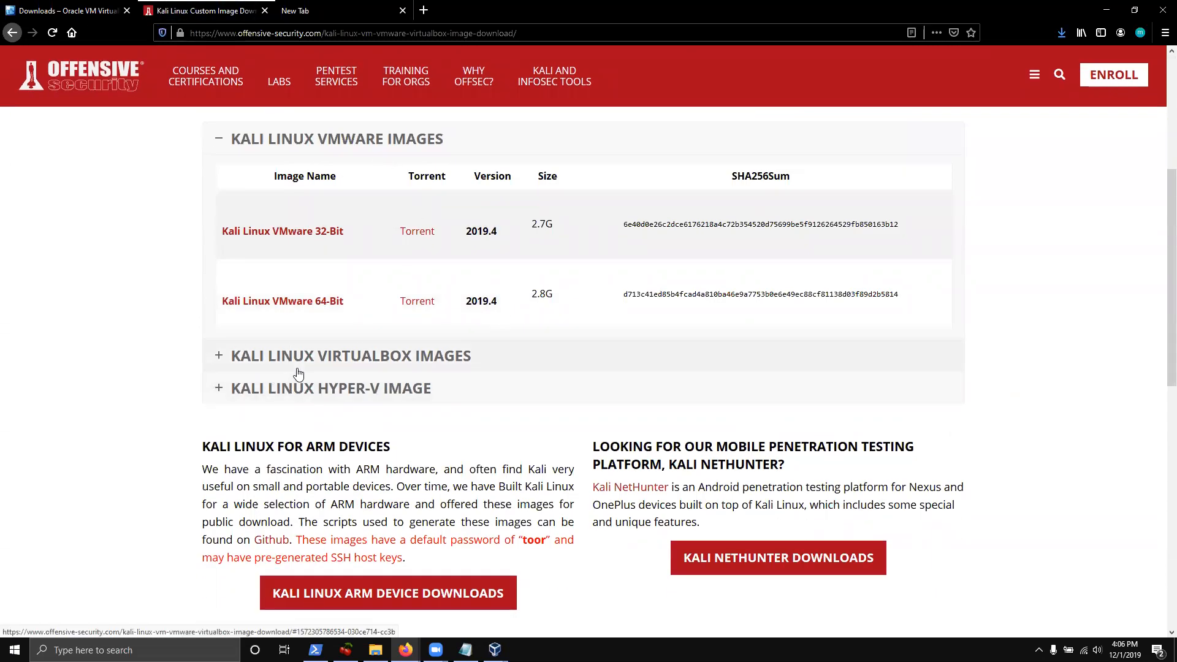
left_click(365, 360)
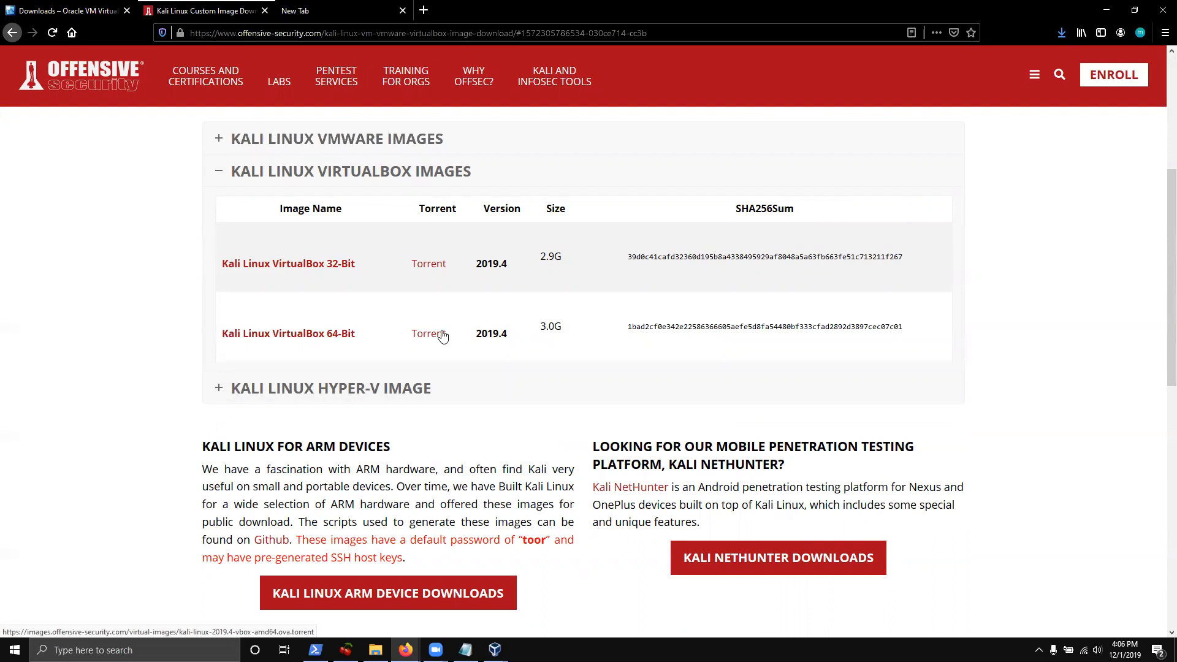
left_click(289, 334)
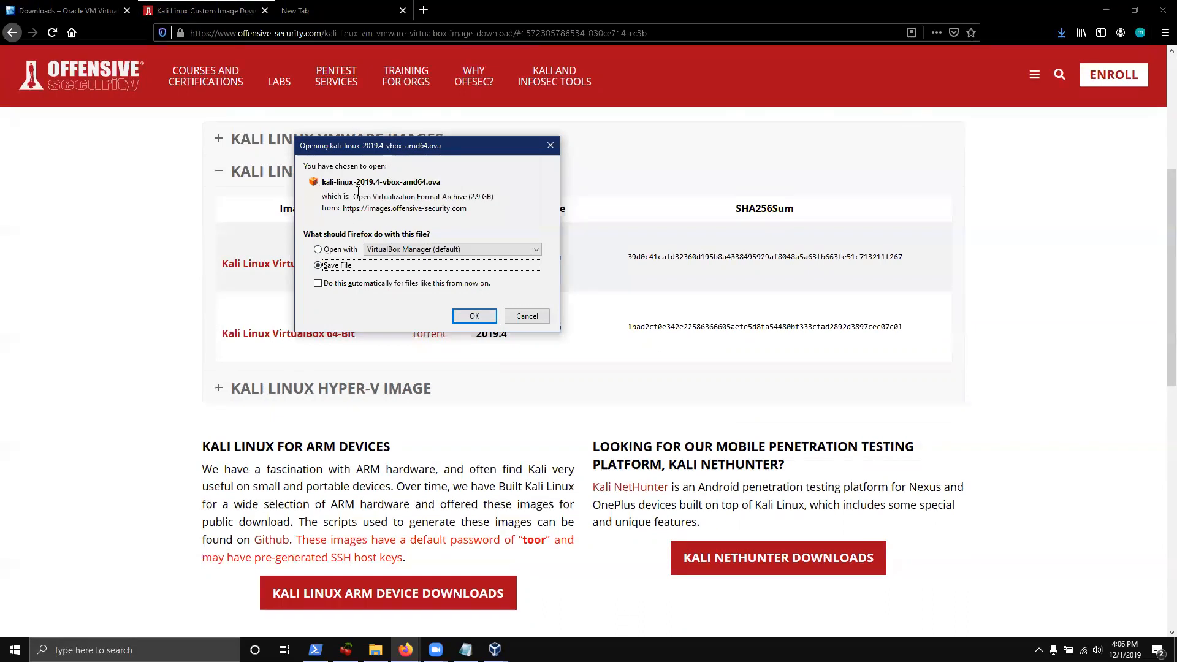
left_click(513, 315)
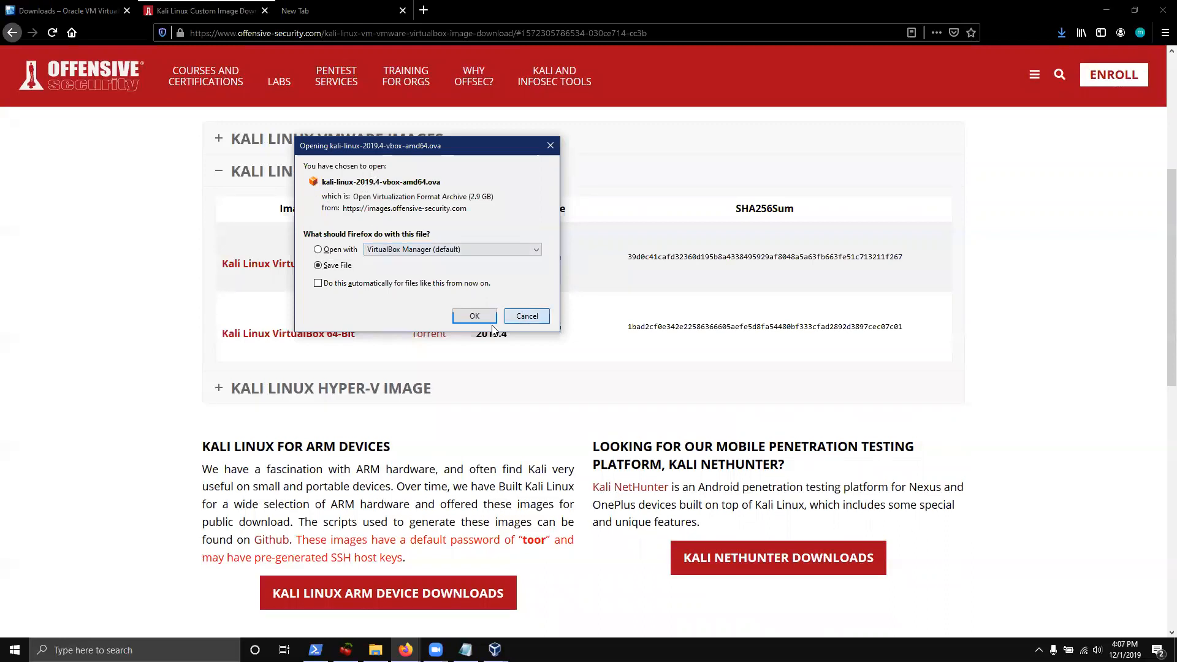
left_click(297, 268)
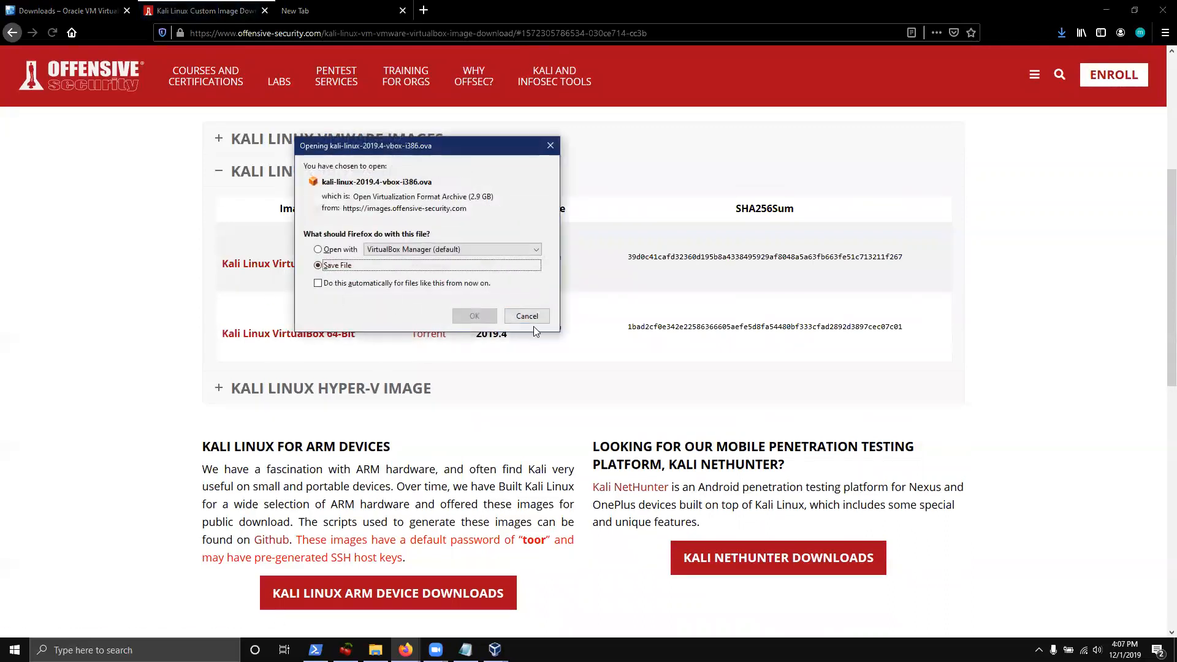
left_click(523, 314)
Check the VMware 64-bit image, then re-expand VirtualBox images and cancel the 64-bit .ova download
left_click(319, 146)
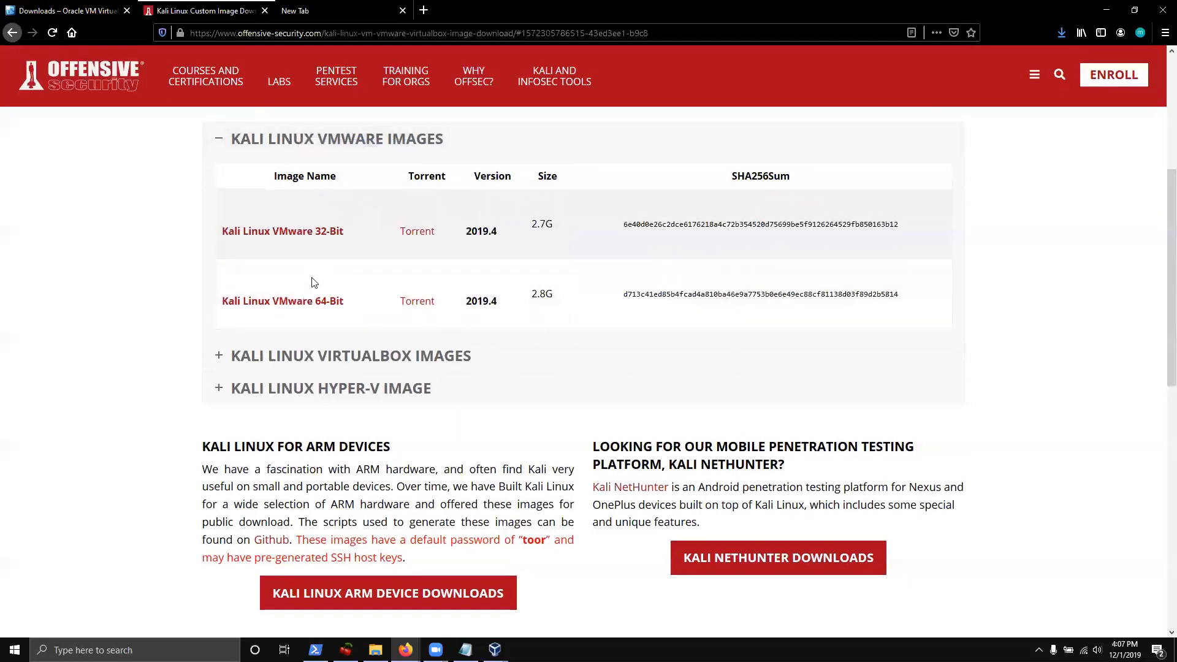
left_click(312, 304)
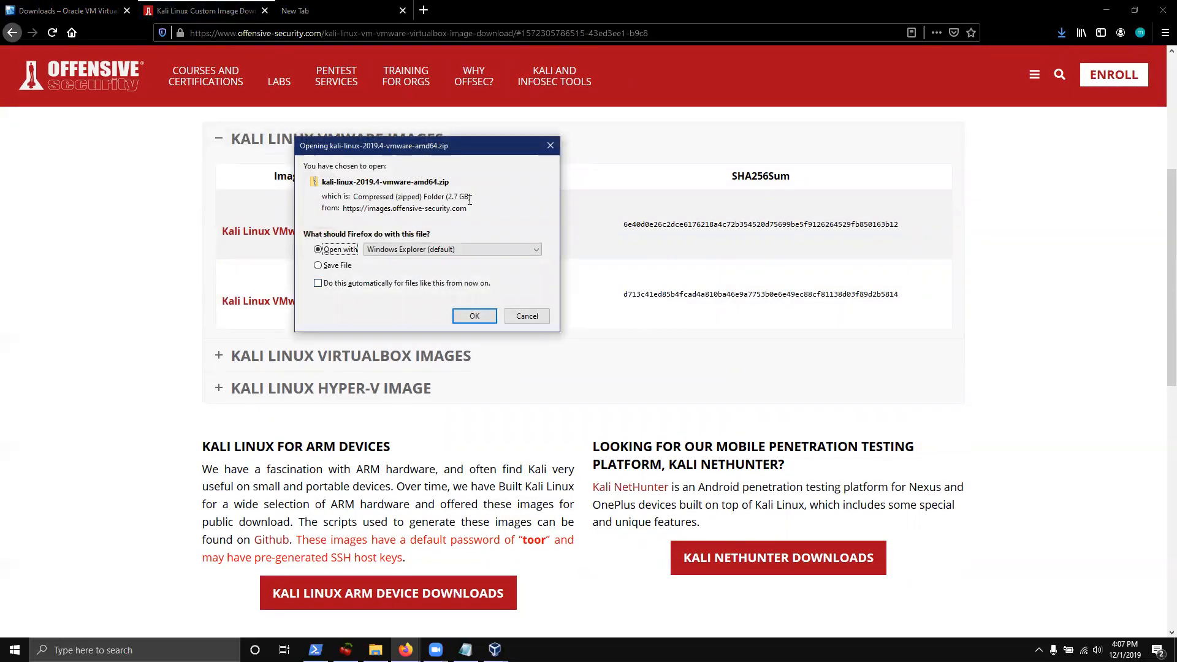
left_click(524, 323)
left_click(317, 303)
left_click(513, 320)
left_click(351, 361)
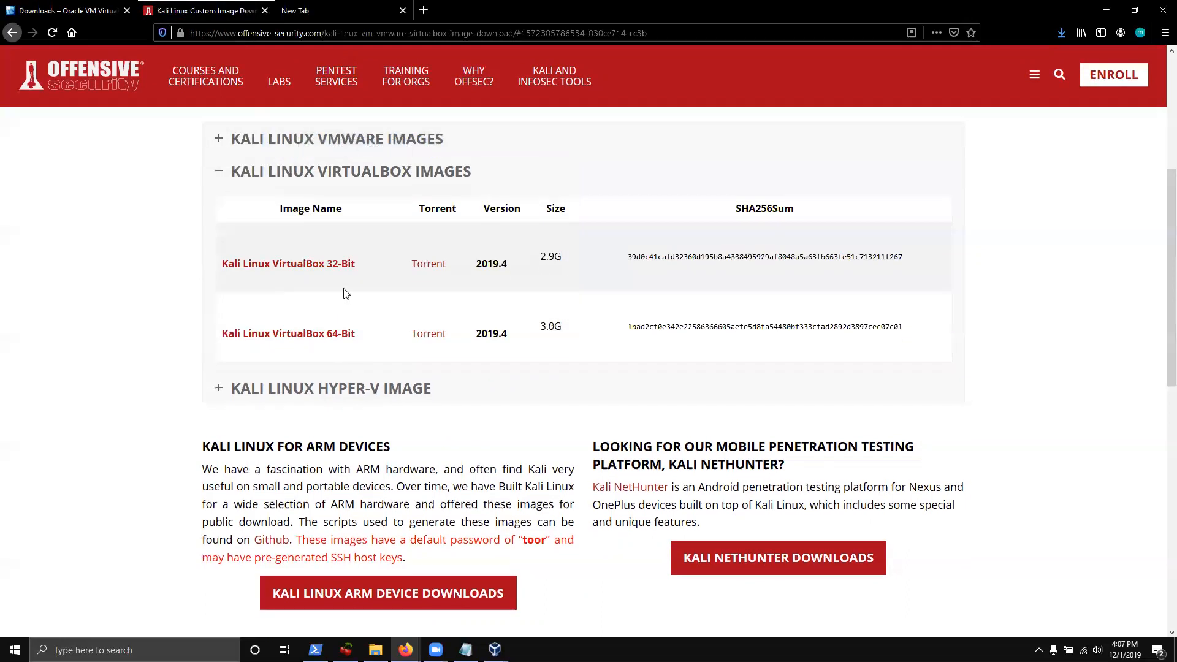
left_click(286, 335)
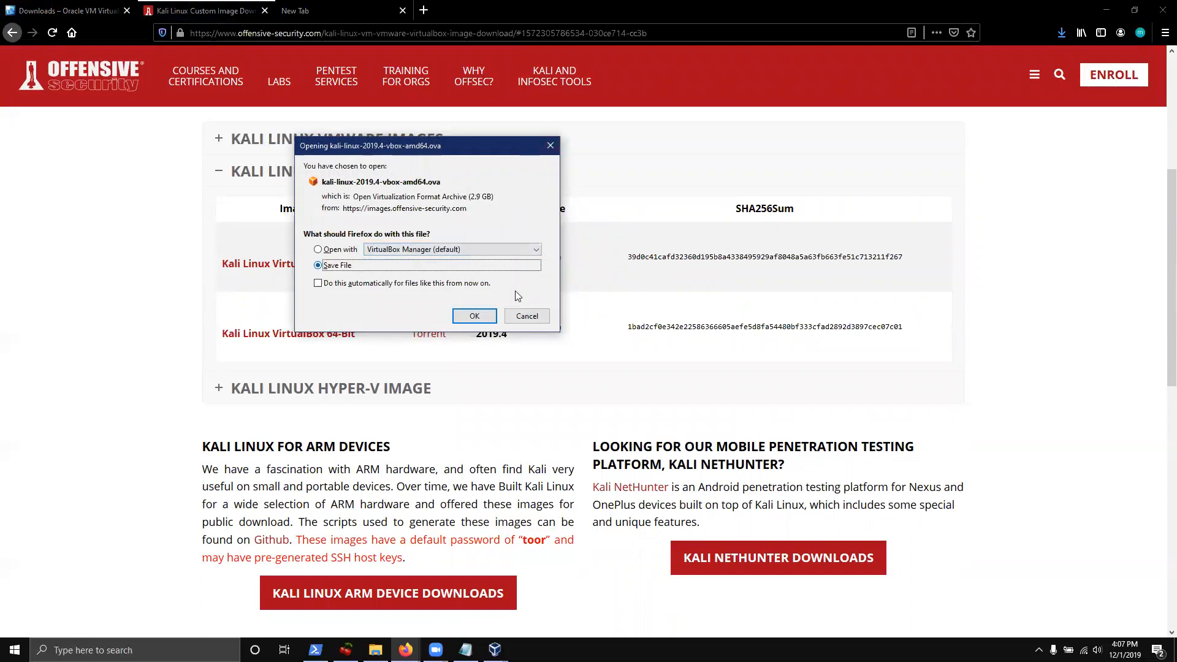
left_click(527, 315)
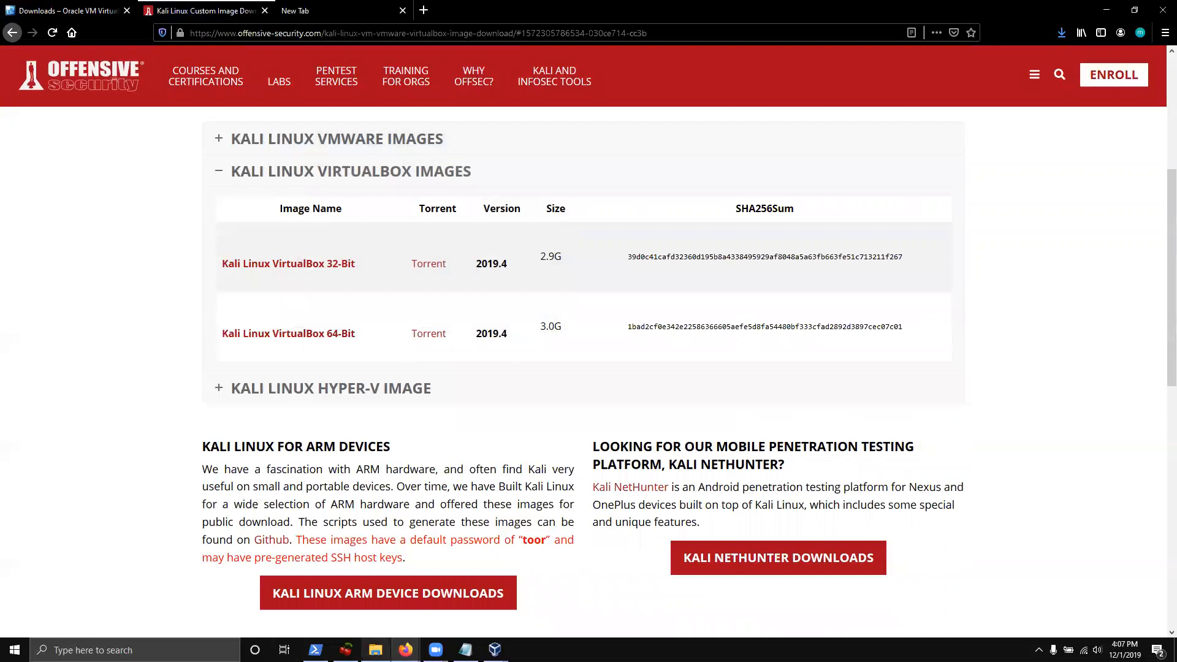
Open Downloads and launch the 6.0.14 Extension Pack, declining the reinstall prompt
left_click(376, 650)
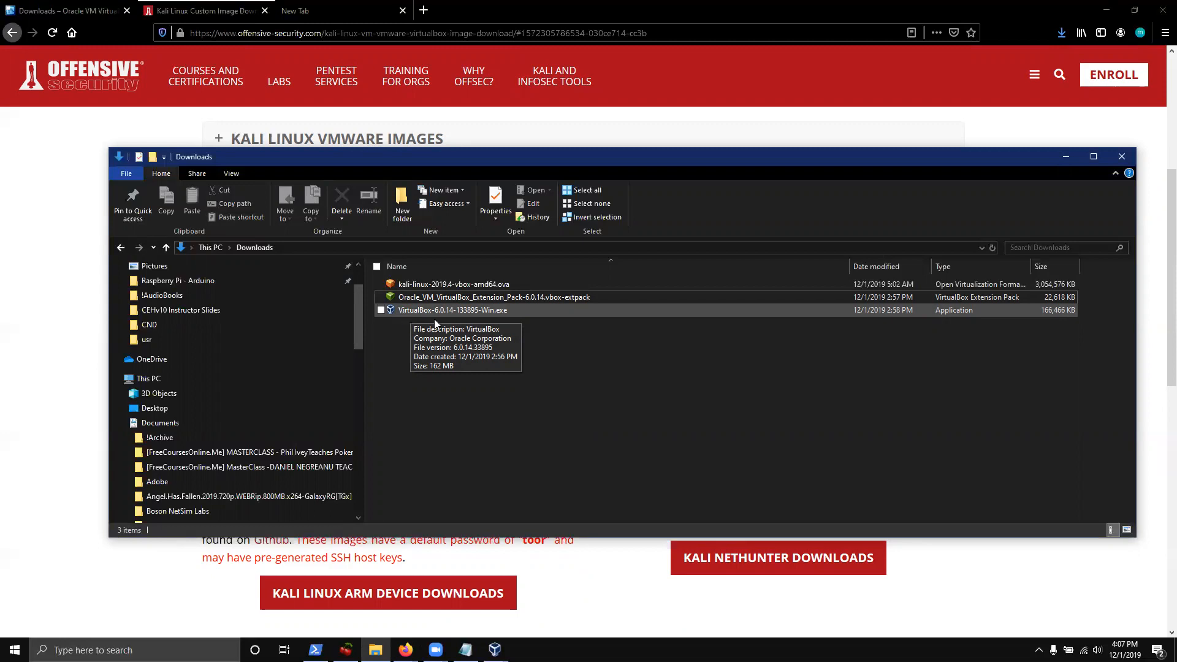
double_click(596, 298)
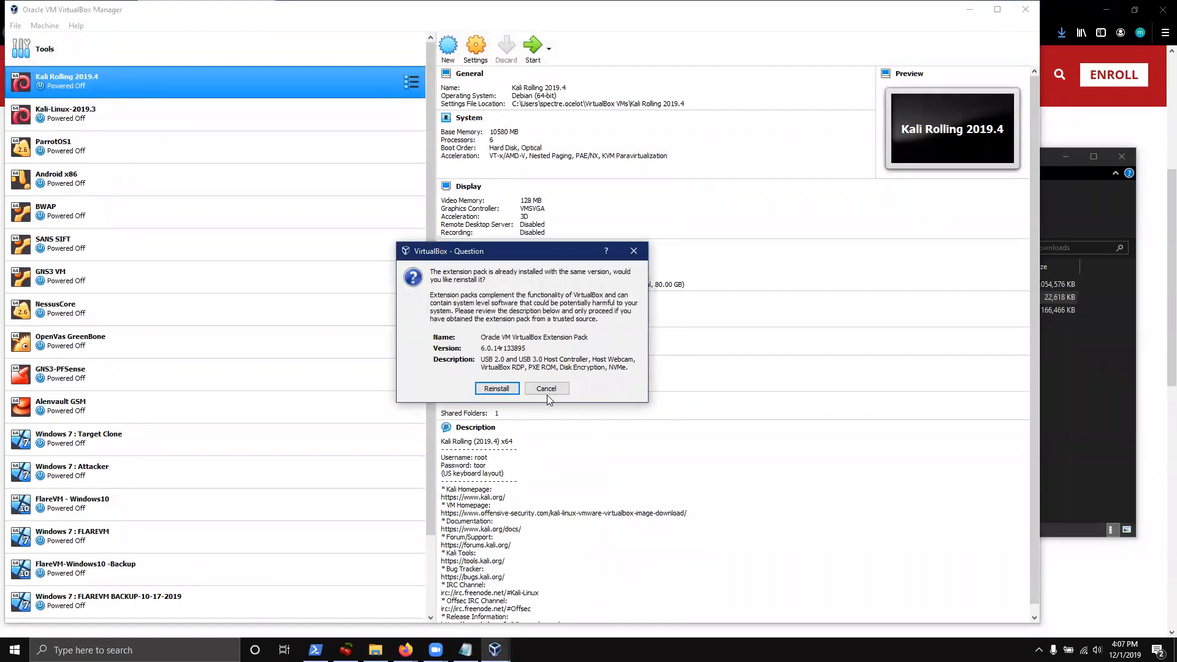
left_click(633, 253)
Maximize VirtualBox Manager, then return to the Downloads folder showing the Kali 2019.4 .ova
left_click(1107, 389)
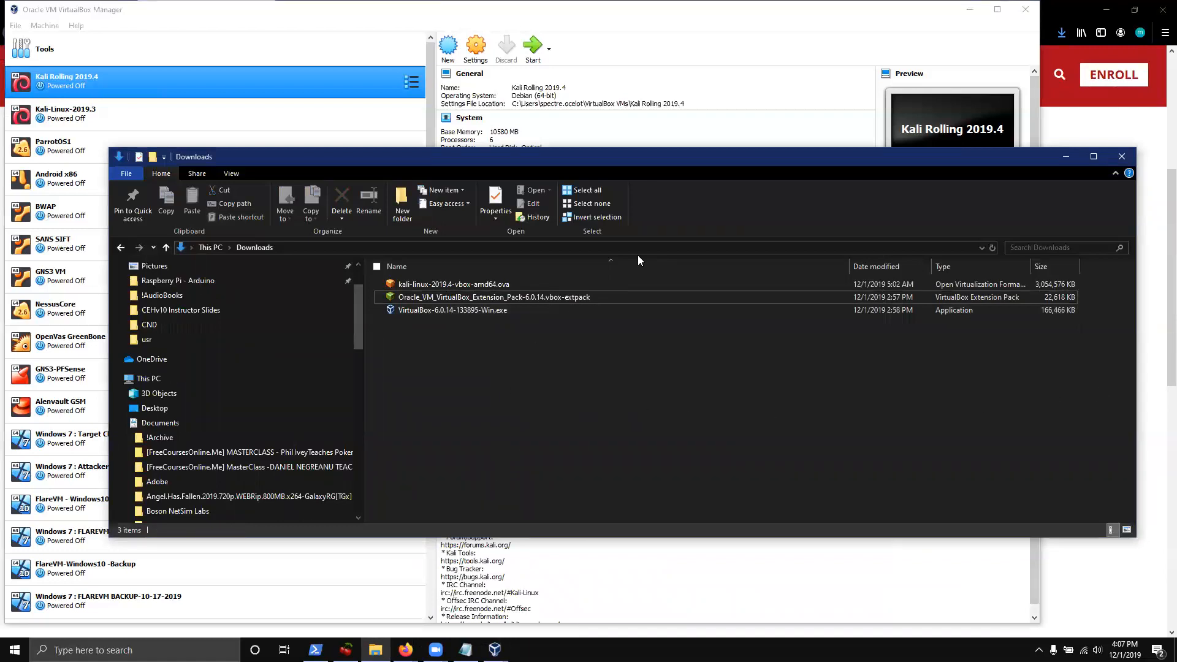
left_click(705, 12)
double_click(705, 12)
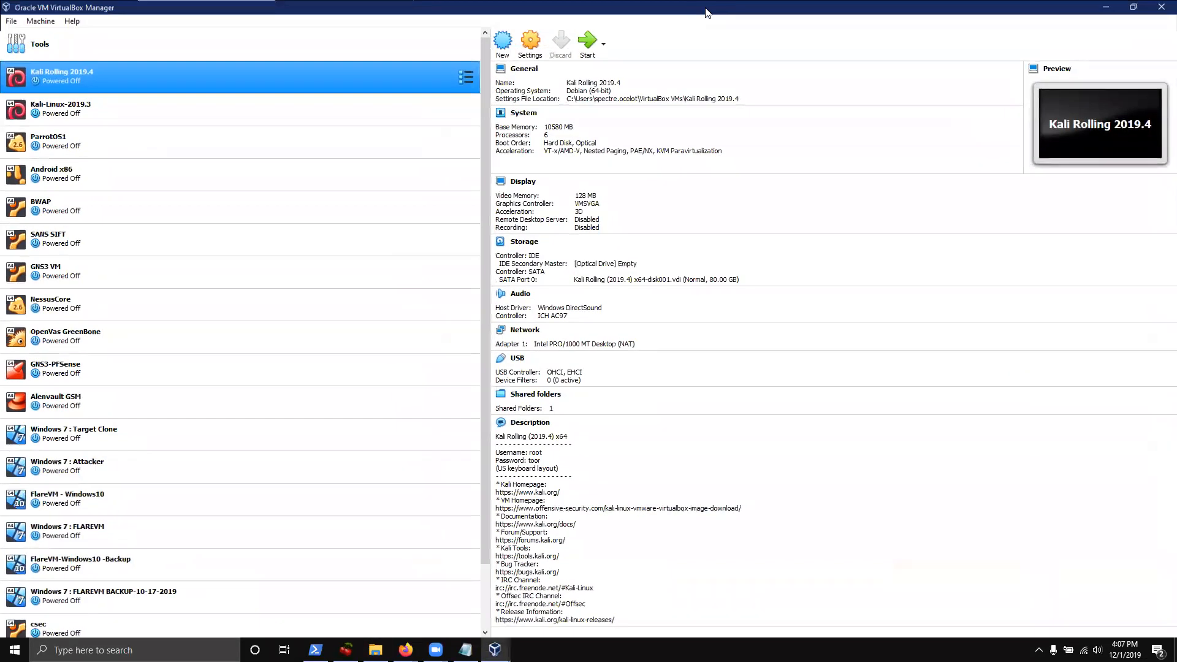
key("alt+Tab")
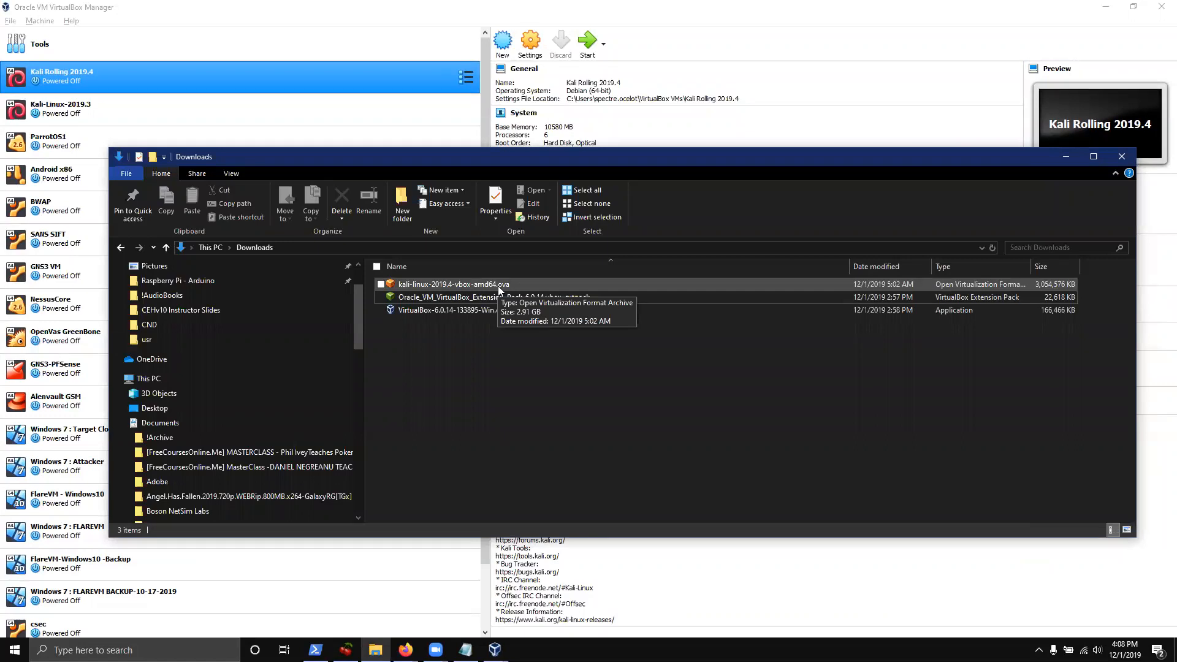
Import kali-linux-2019.4-vbox-amd64.ova as Kali Rolling (2019.4) x64 with the default appliance settings
double_click(498, 286)
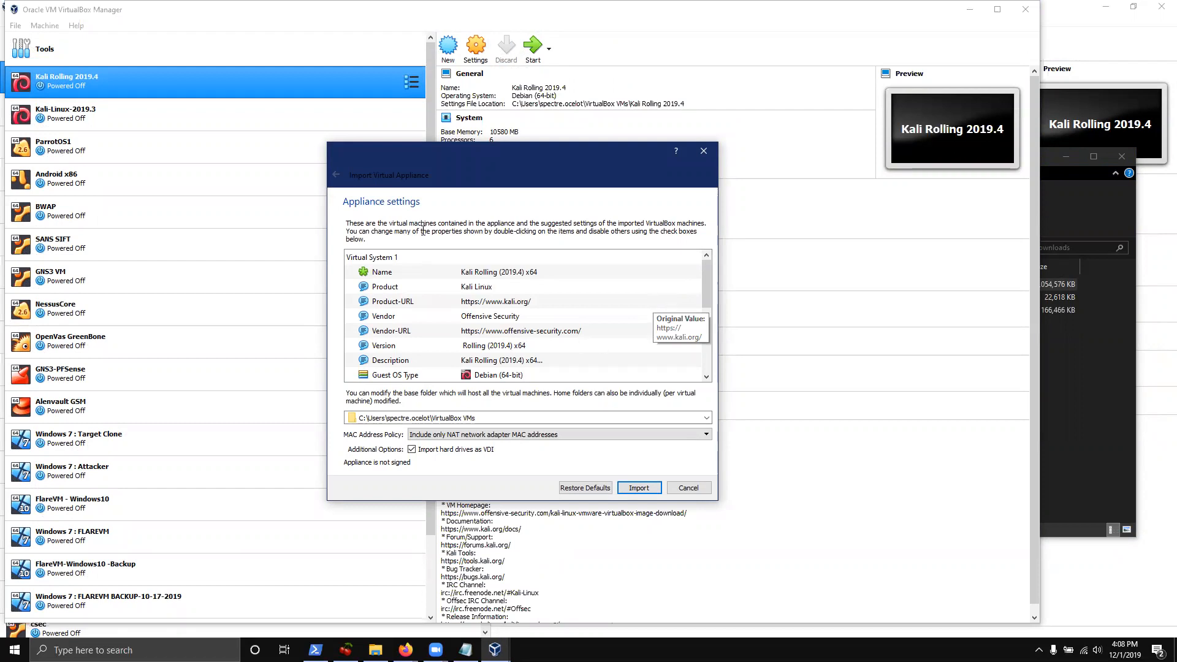
left_click_drag(707, 298, 690, 218)
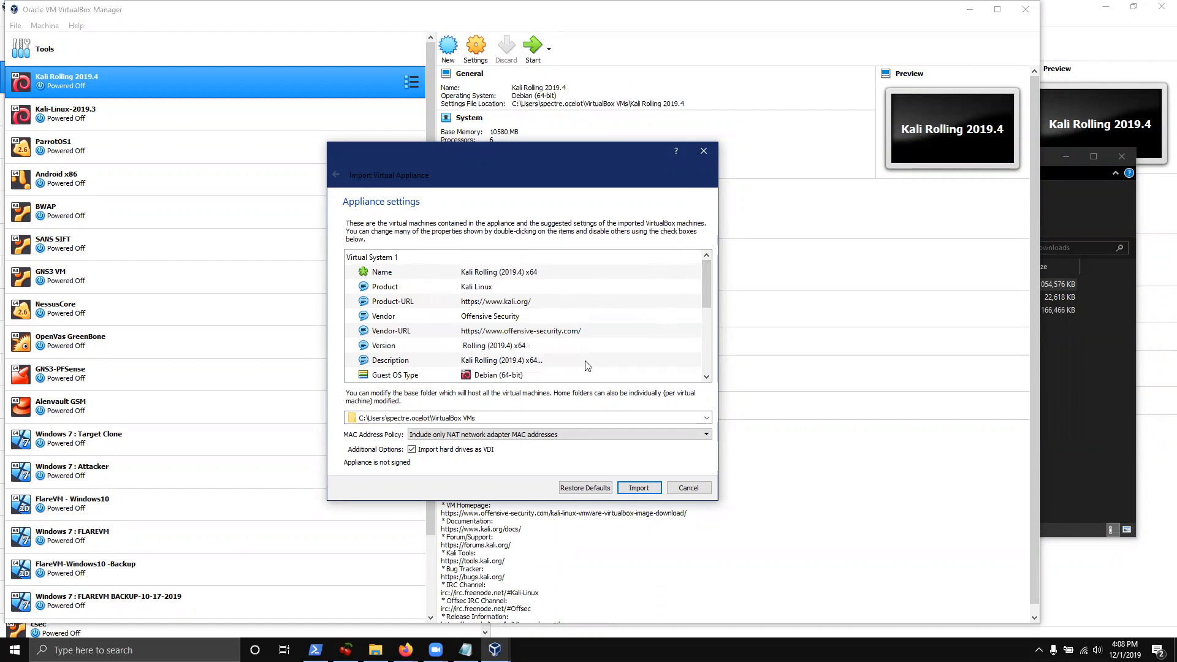
left_click(639, 488)
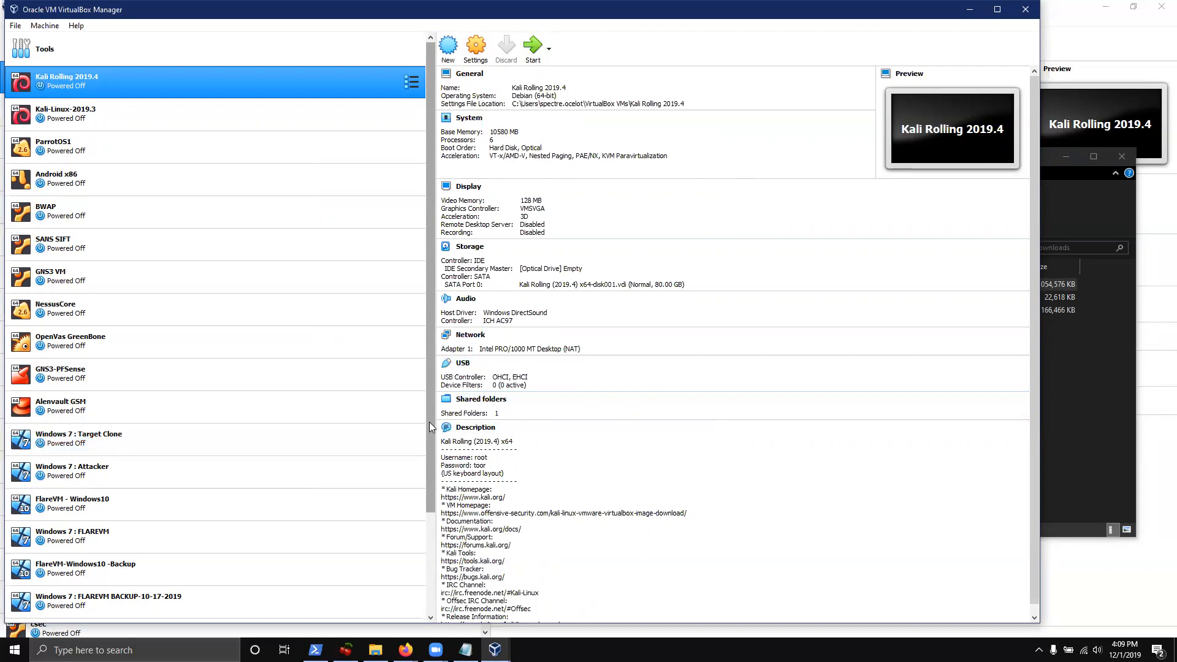
Select Kali Rolling (2019.4) x64 at the bottom of the VM list to show its 2048 MB, 2-CPU details
scroll(430, 419, "down", 3)
left_click(98, 603)
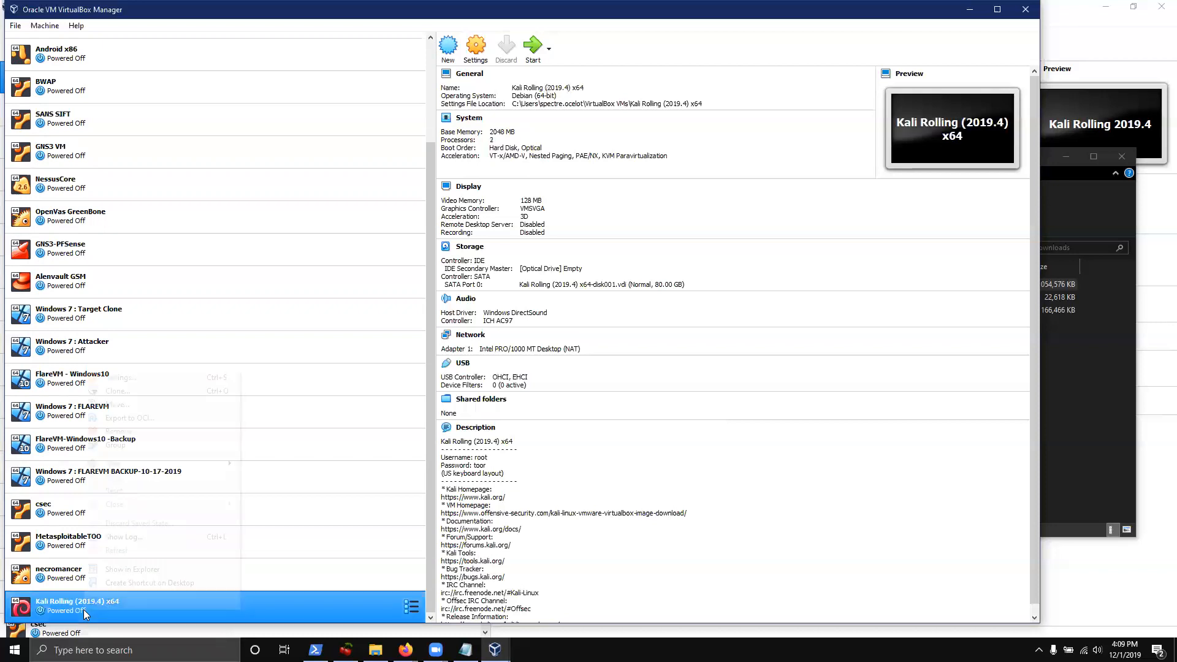
right_click(84, 609)
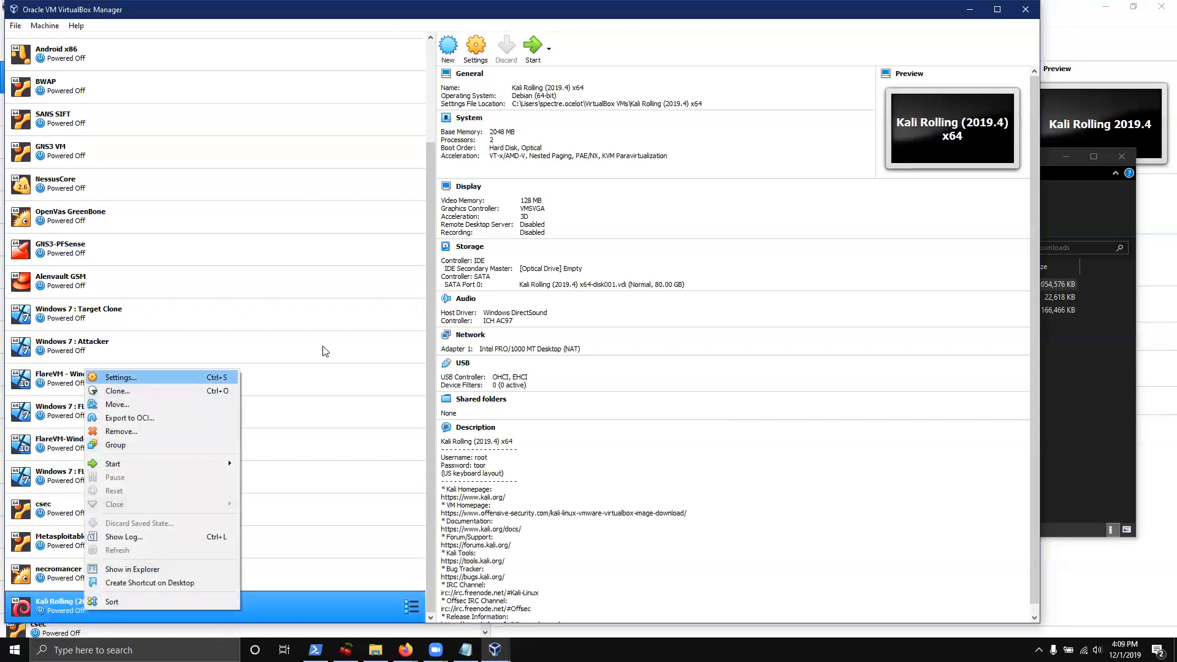
left_click(430, 388)
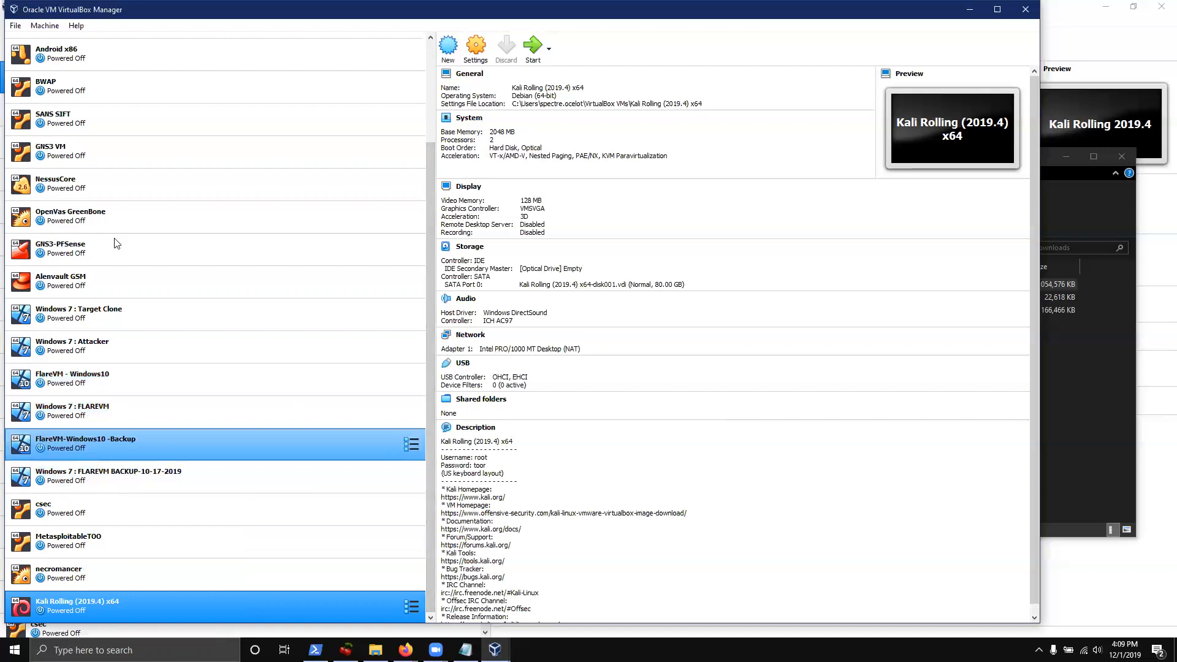
Delete the Pen-Testing Lab NAT network in the Preferences Network page
left_click(15, 25)
left_click(47, 40)
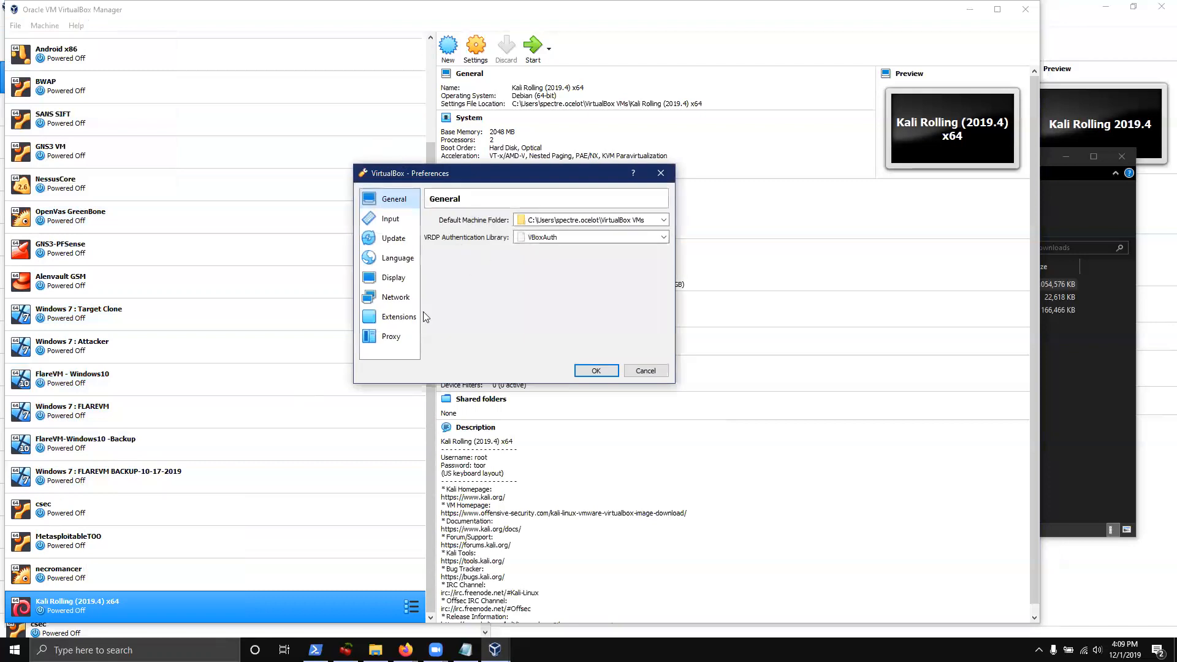
left_click(395, 297)
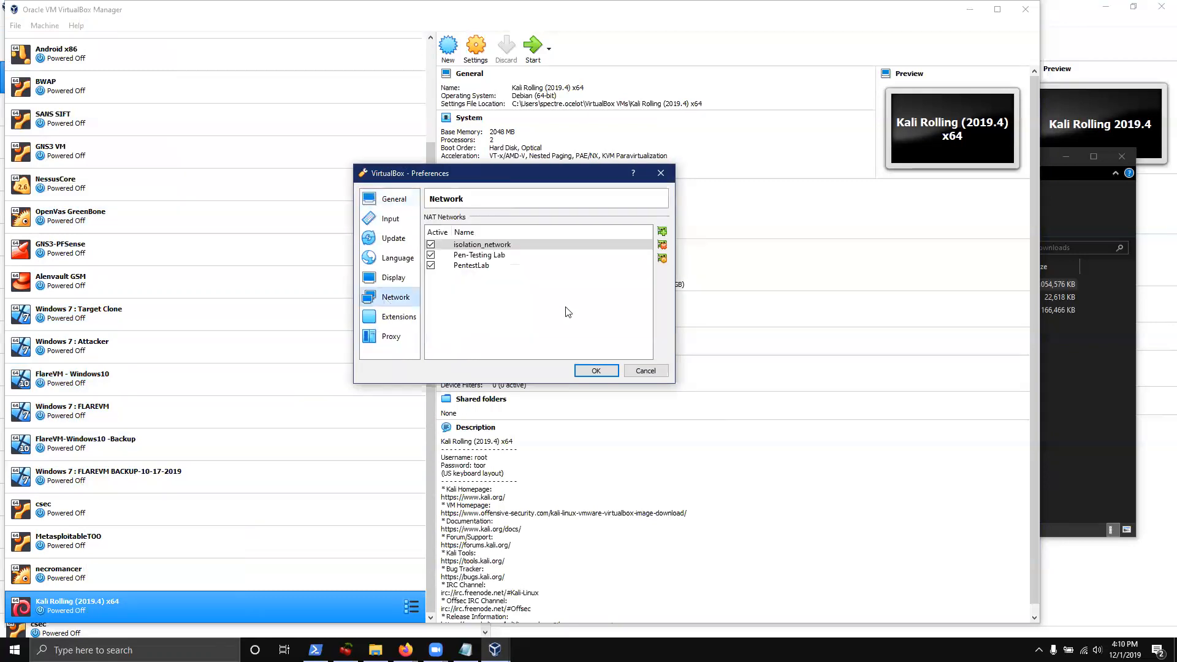
left_click(501, 266)
left_click(484, 256)
left_click(663, 244)
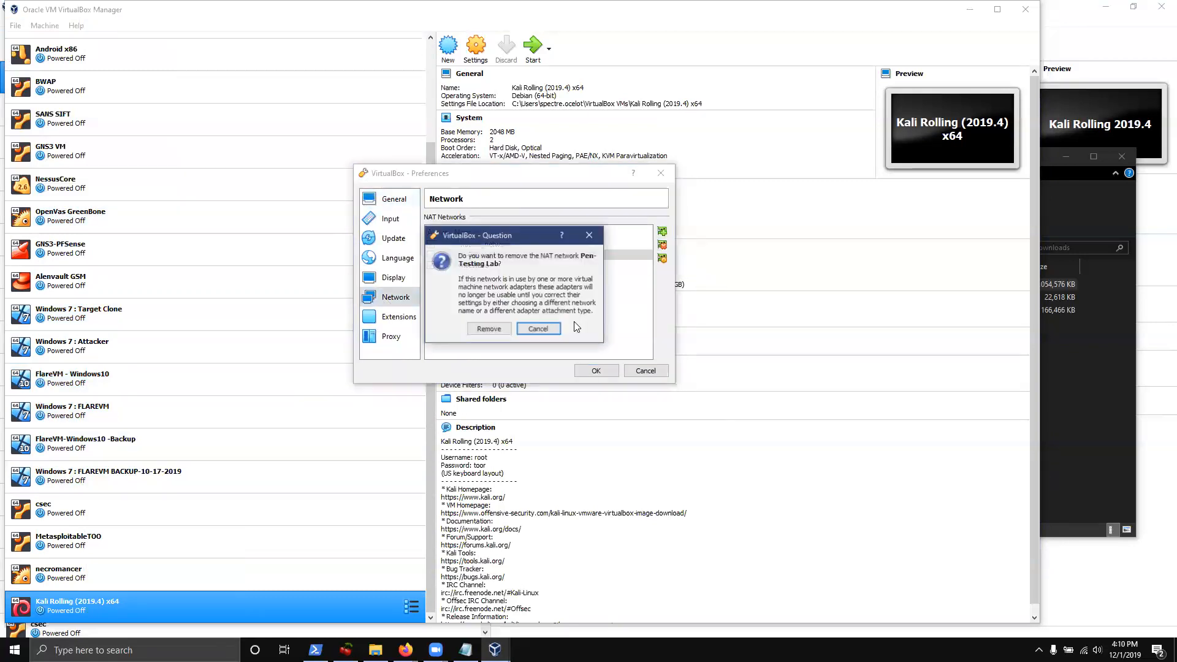
left_click(484, 329)
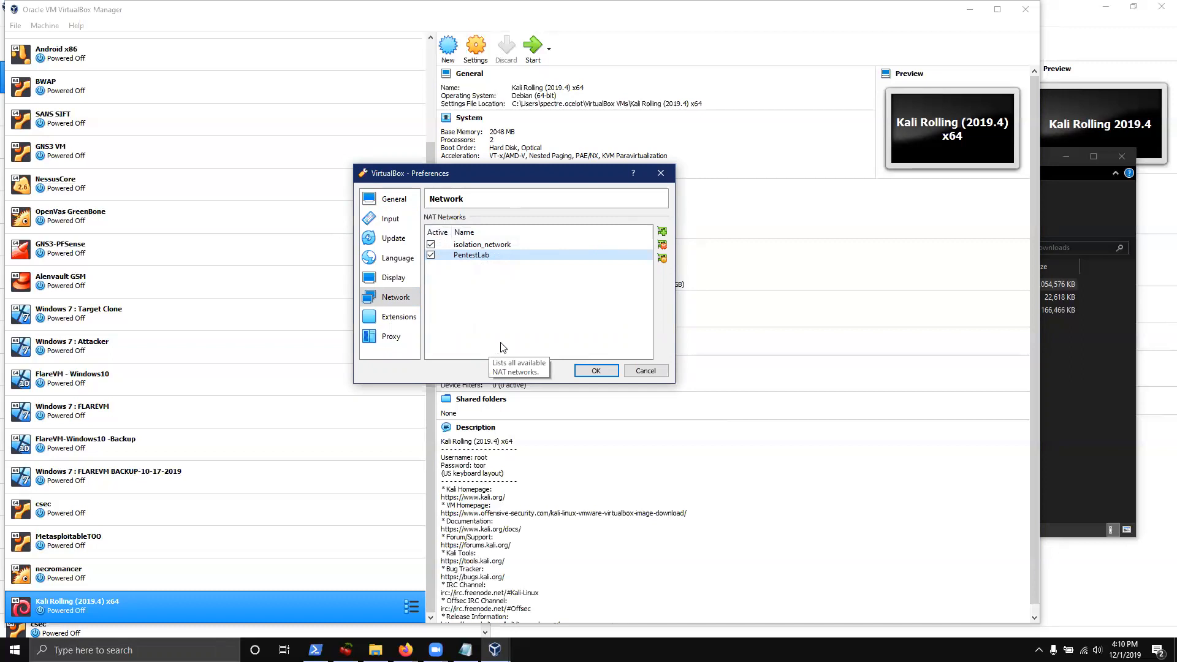
Add a new NatNetwork and open its details
left_click(663, 233)
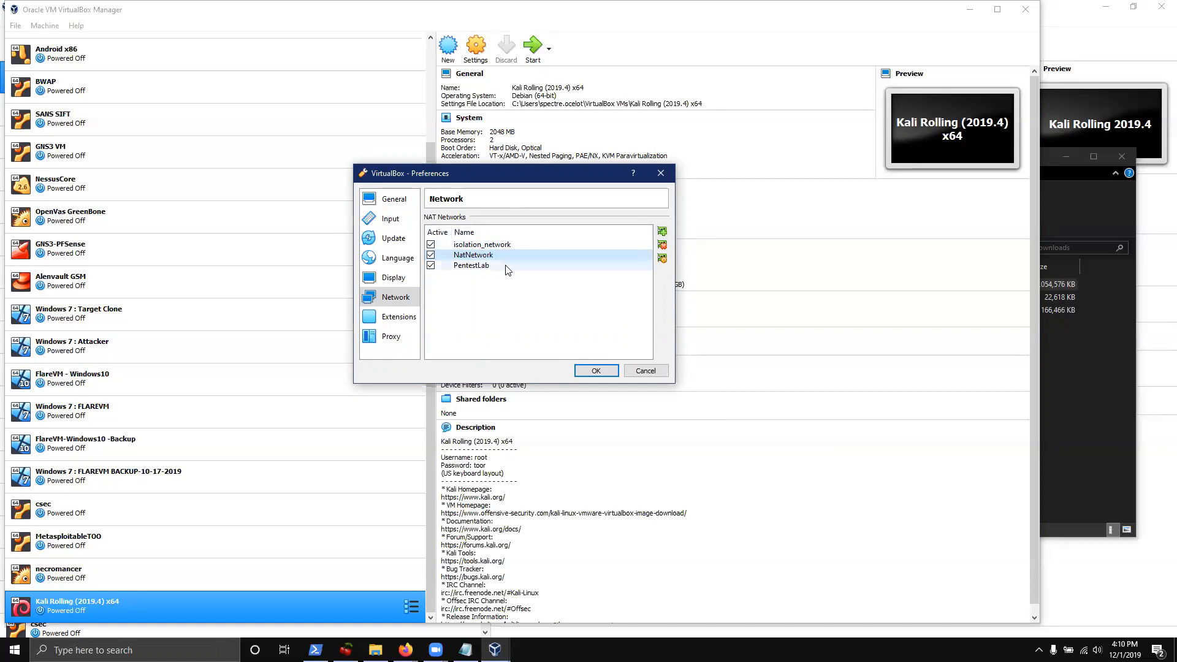
mouse_move(502, 263)
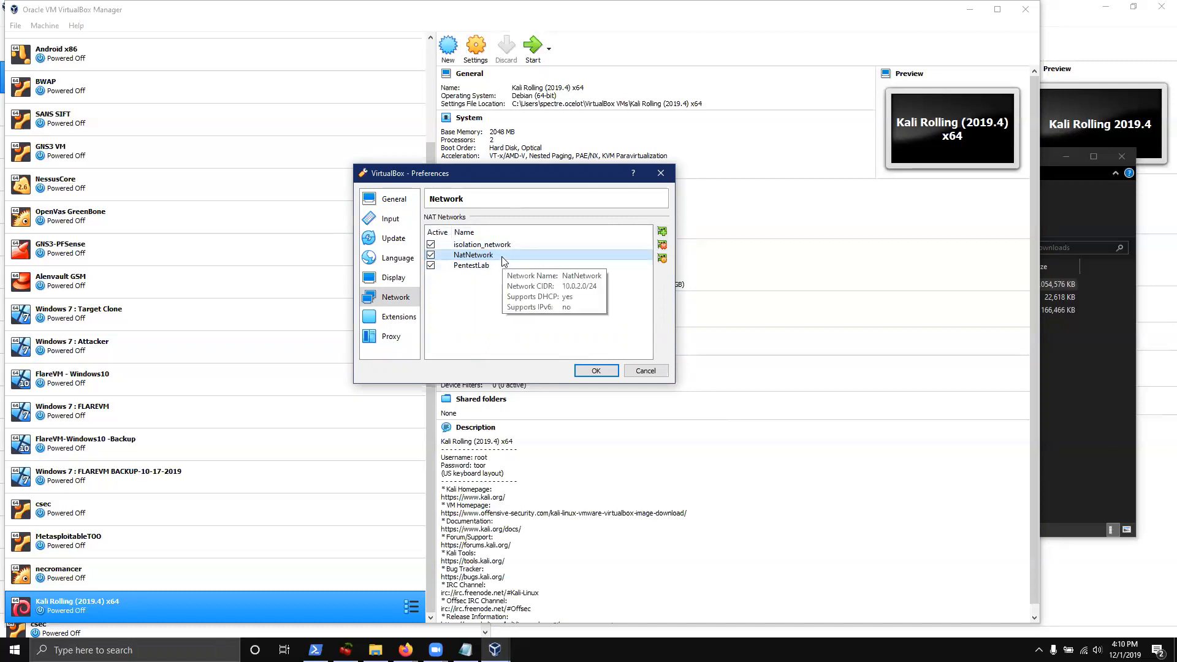
double_click(470, 254)
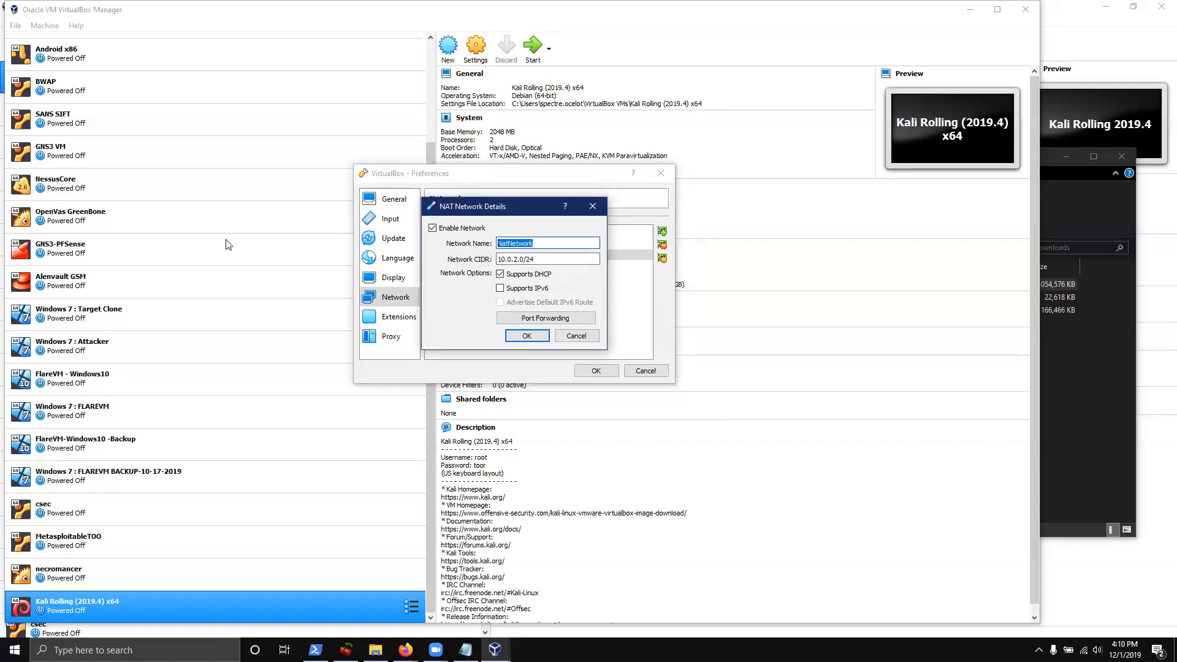
Name the network PentestLab2 with CIDR 10.0.5.0/24 and save the preferences
key("BackSpace")
type("Pentesti")
type("ab2")
left_click(571, 263)
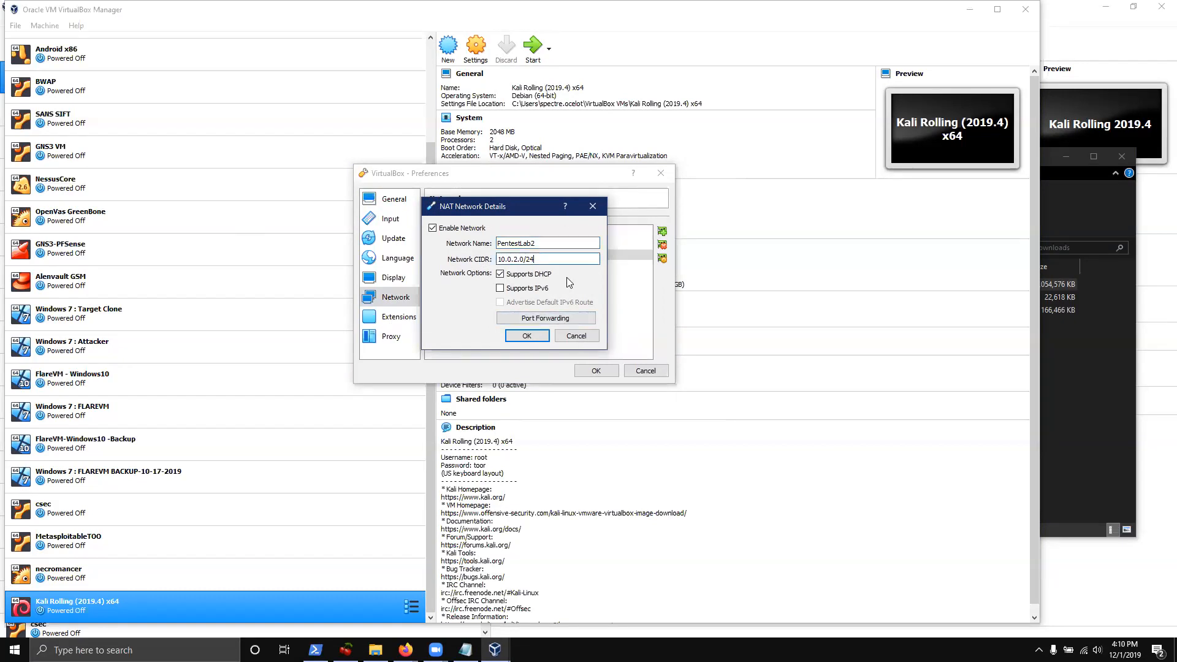
key("BackSpace")
key("BackSpace")
key("BackSpace")
key("BackSpace")
key("BackSpace")
key("BackSpace")
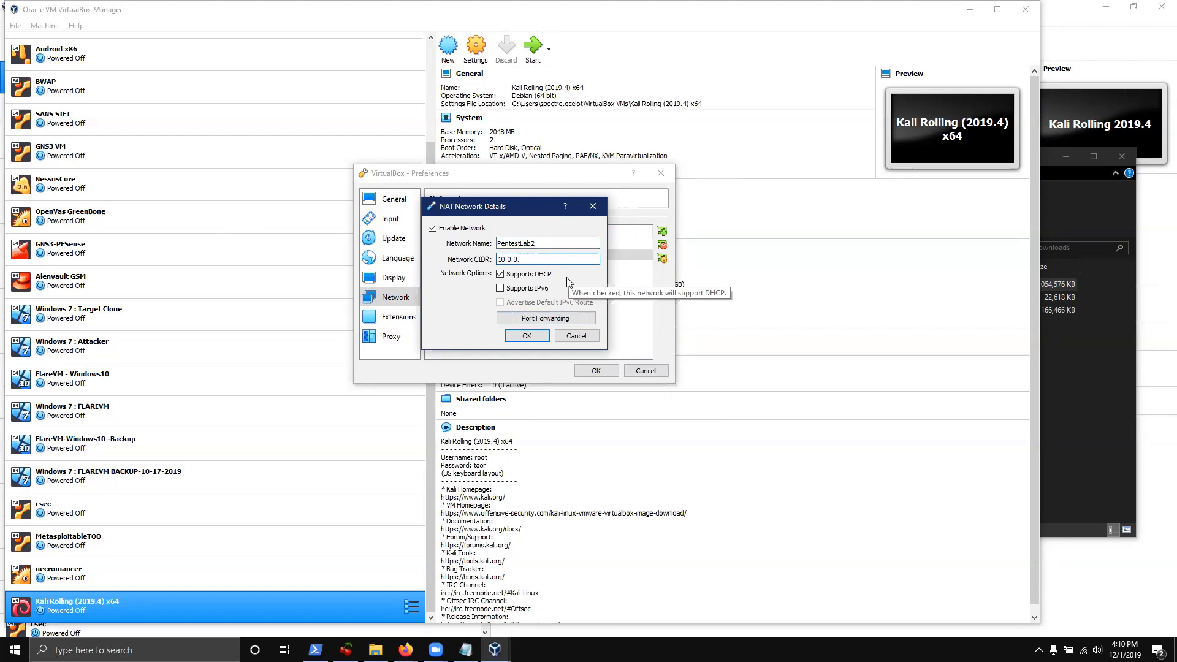
type("5.0/24")
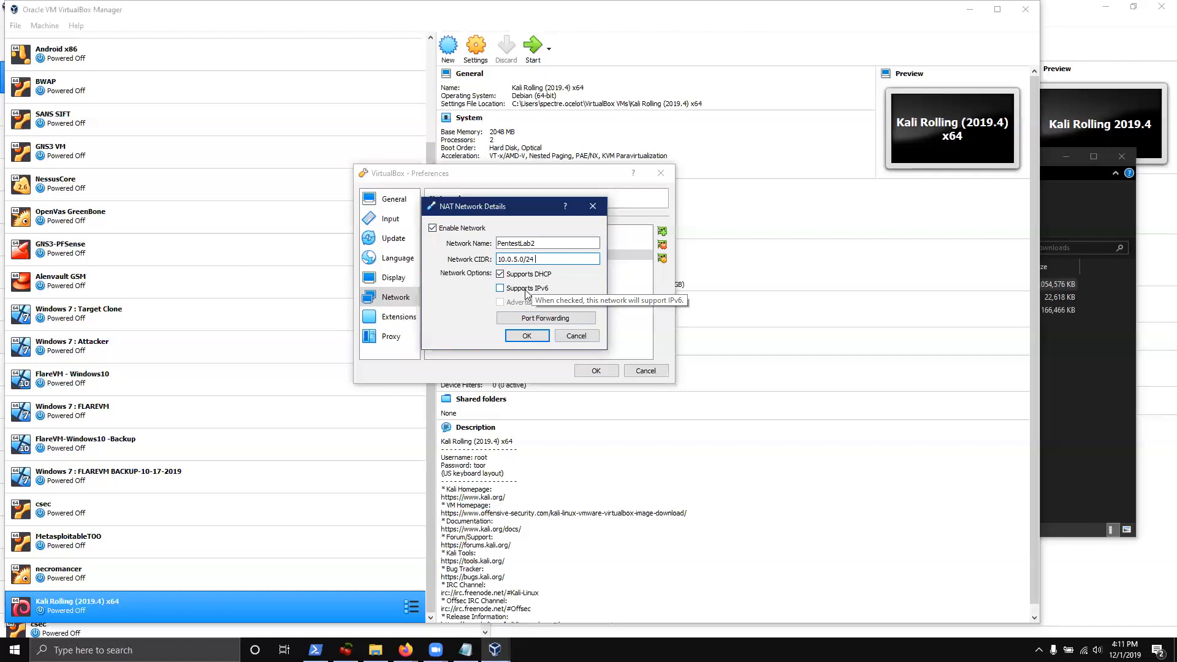
left_click(529, 338)
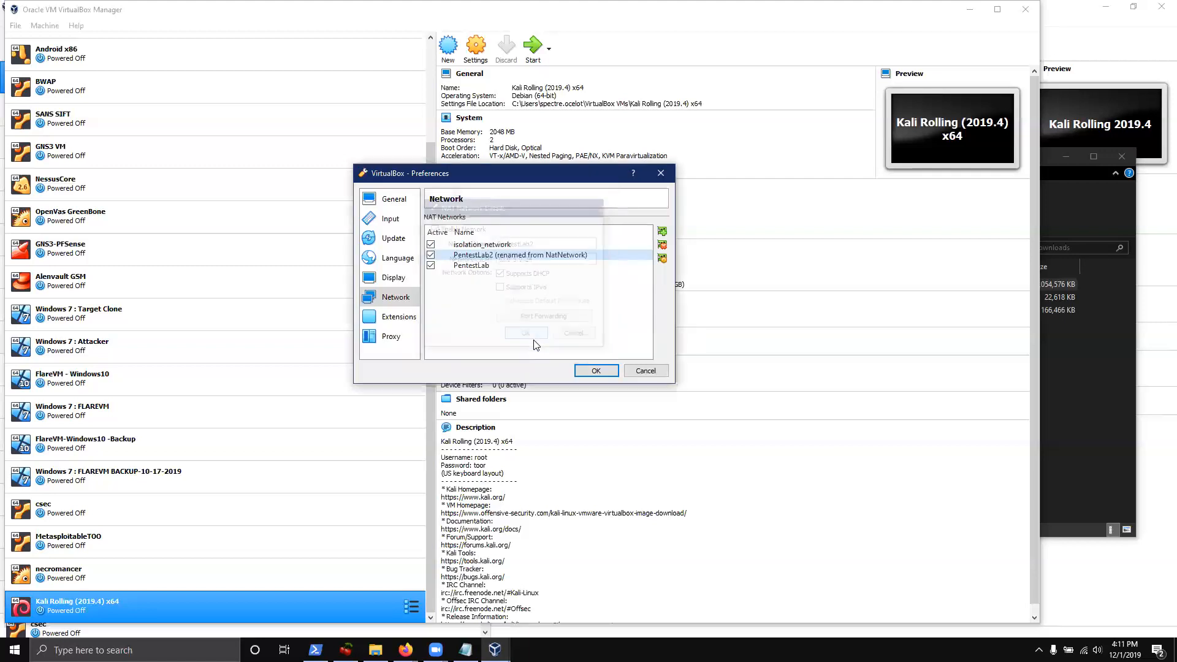
left_click(598, 370)
Bring up the Kali Rolling (2019.4) x64 VM's context menu
right_click(75, 606)
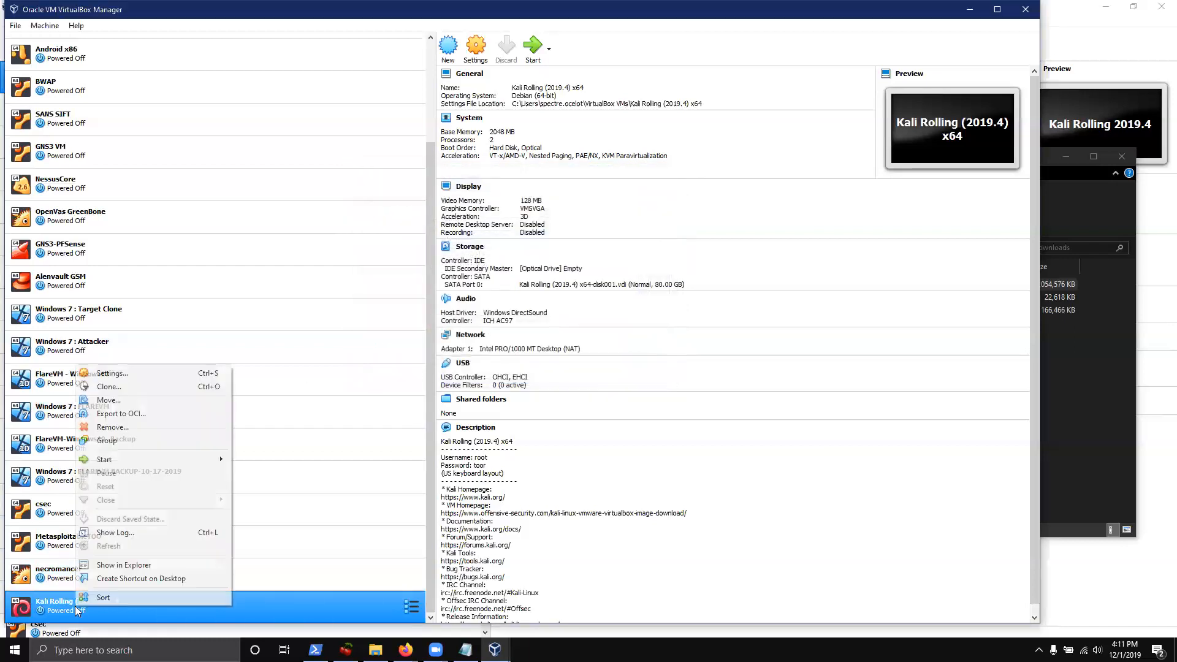
left_click(280, 608)
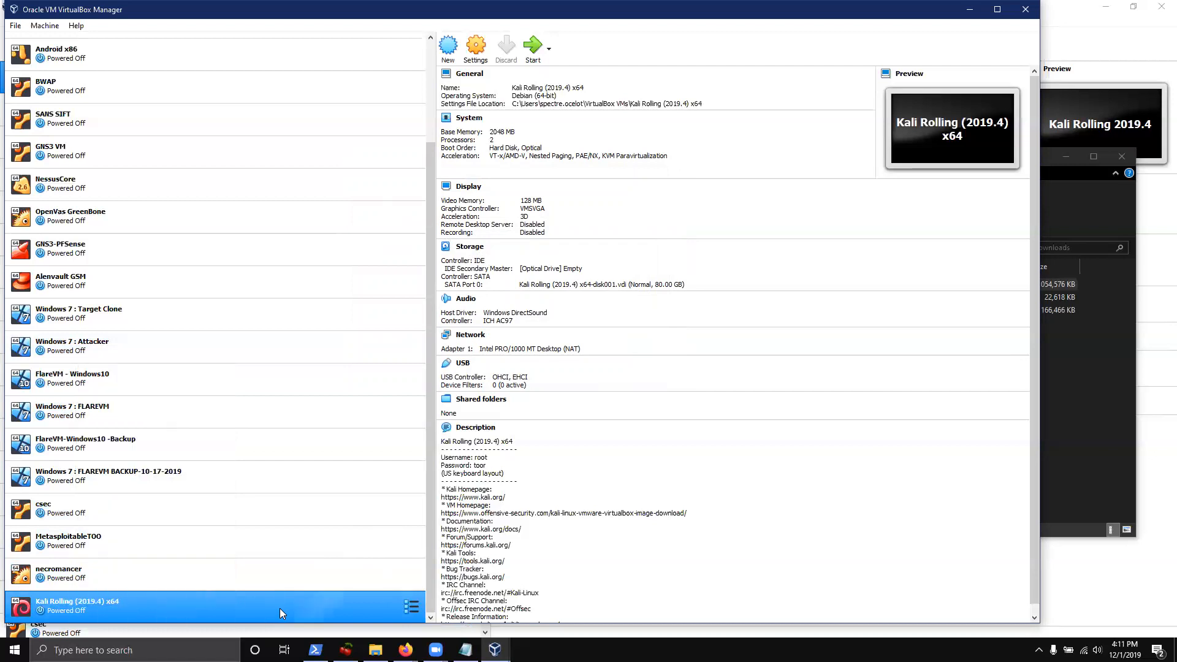
right_click(180, 609)
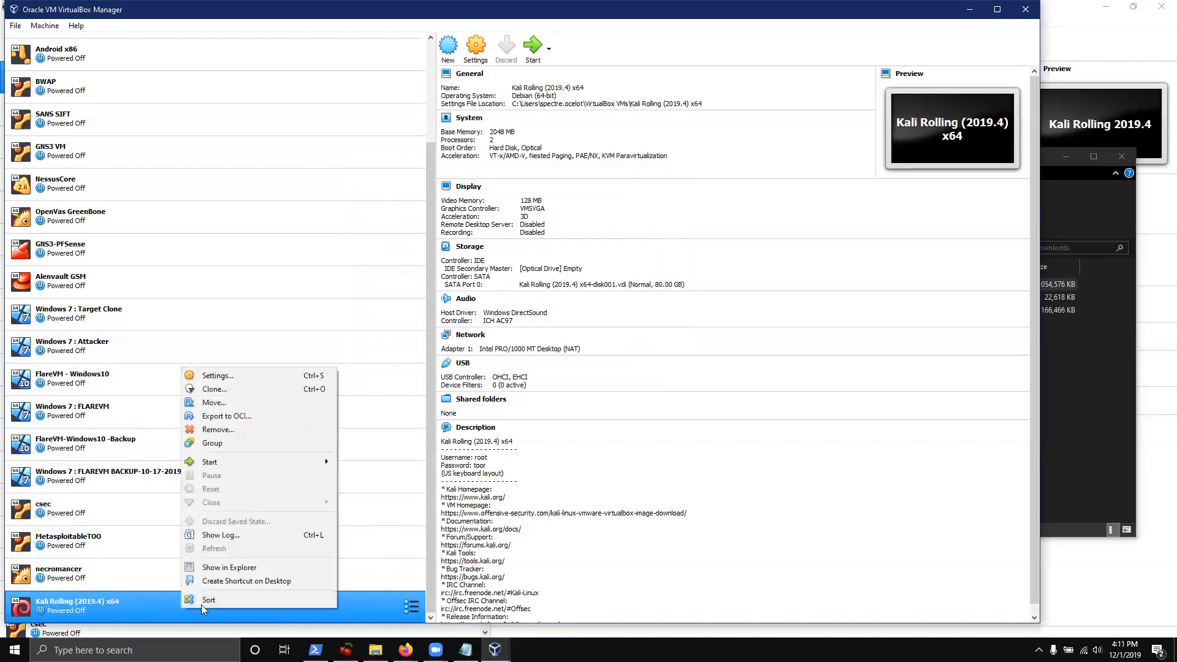
Open the Kali VM's settings and set General > Advanced Drag'n'Drop to Disabled
left_click(240, 370)
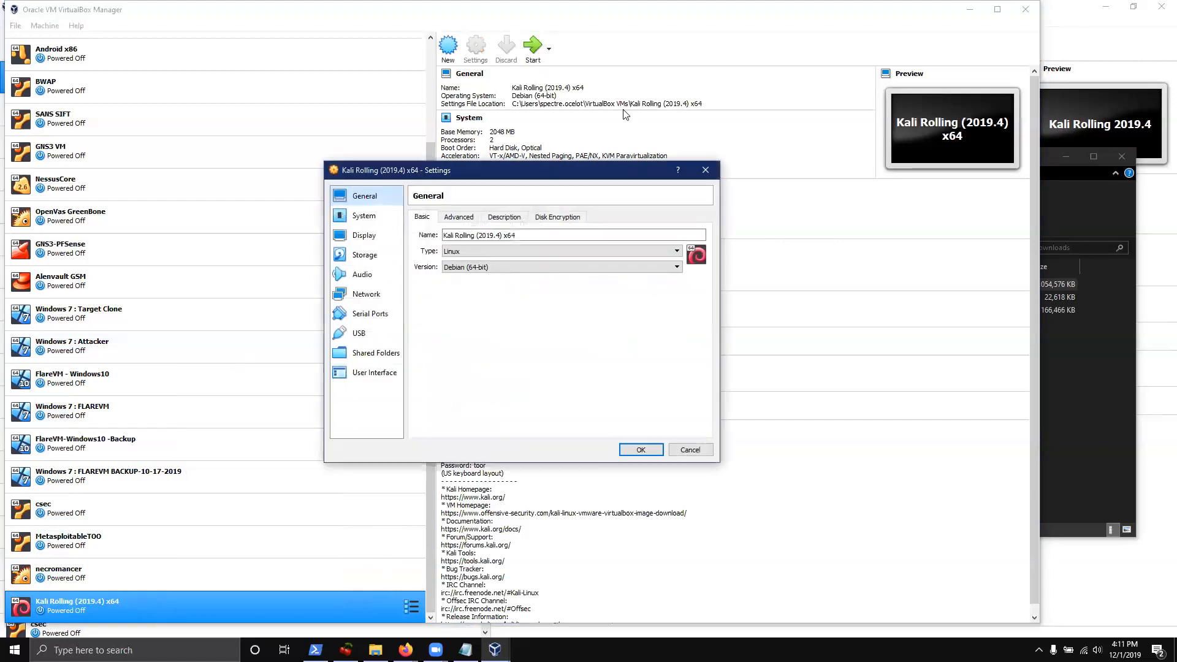
left_click(468, 220)
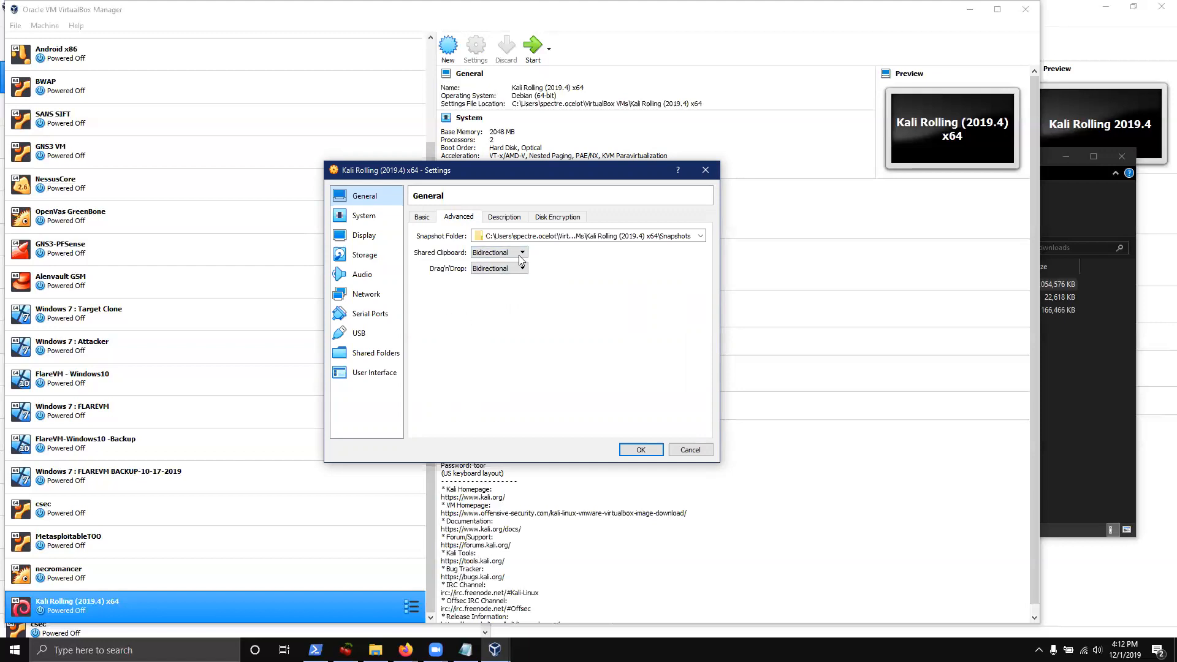
left_click(502, 271)
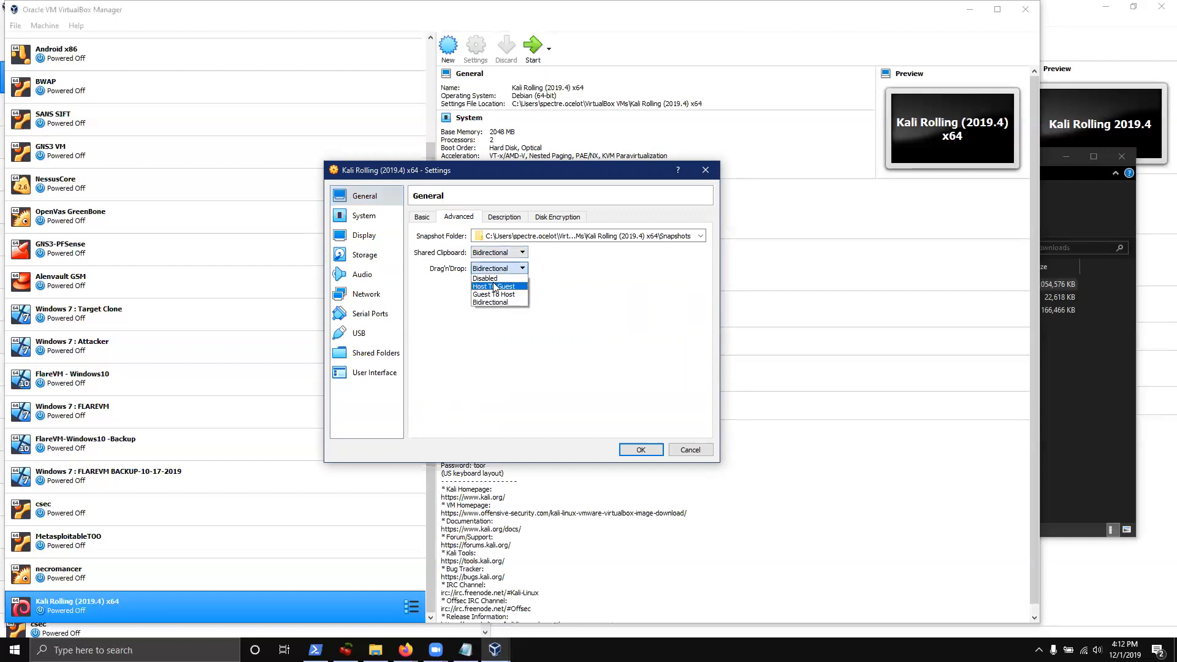
left_click(502, 278)
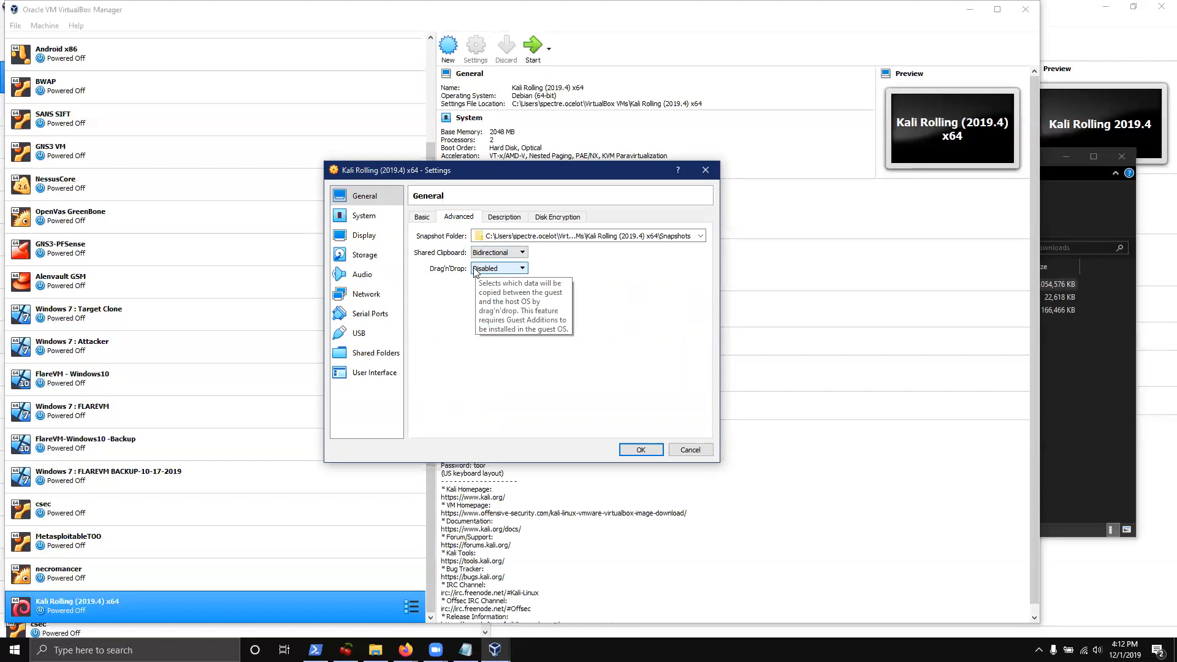
left_click(341, 236)
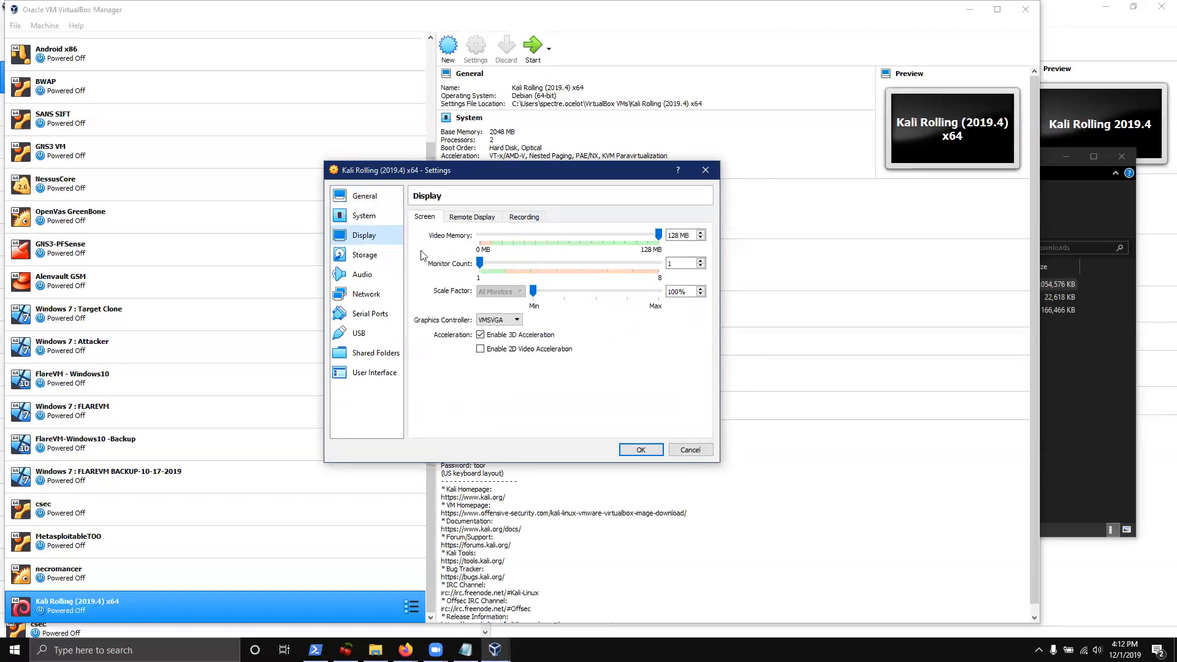
Raise the Kali VM's base memory above 2048 MB with the System slider
left_click(359, 217)
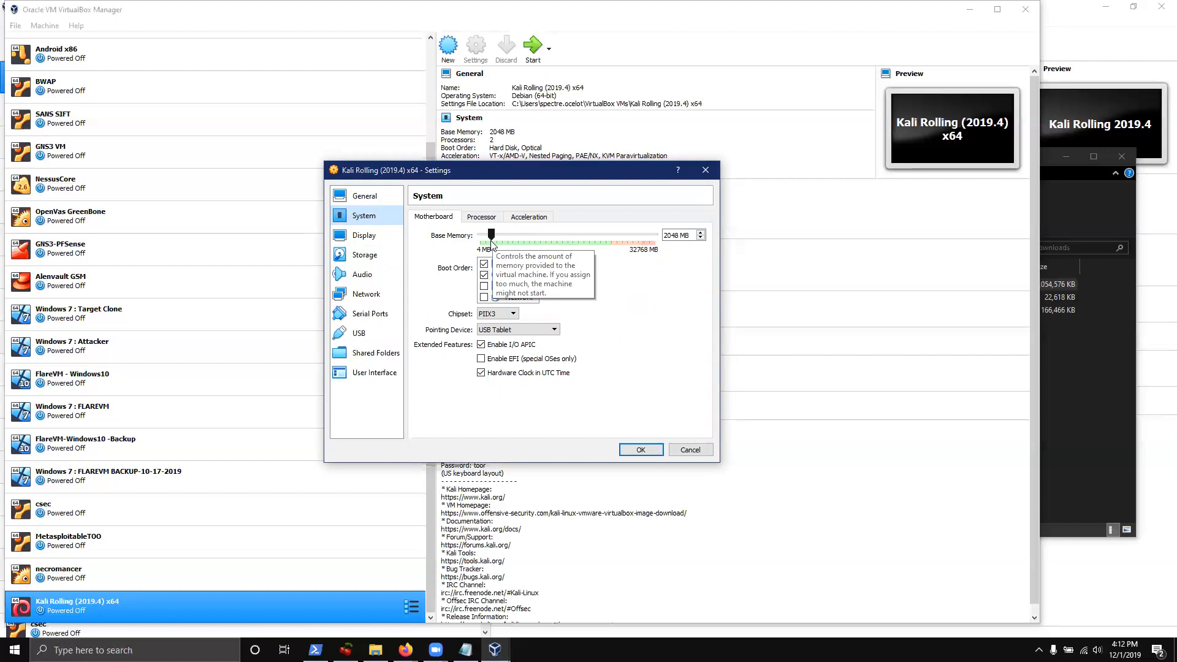
left_click_drag(491, 242, 497, 245)
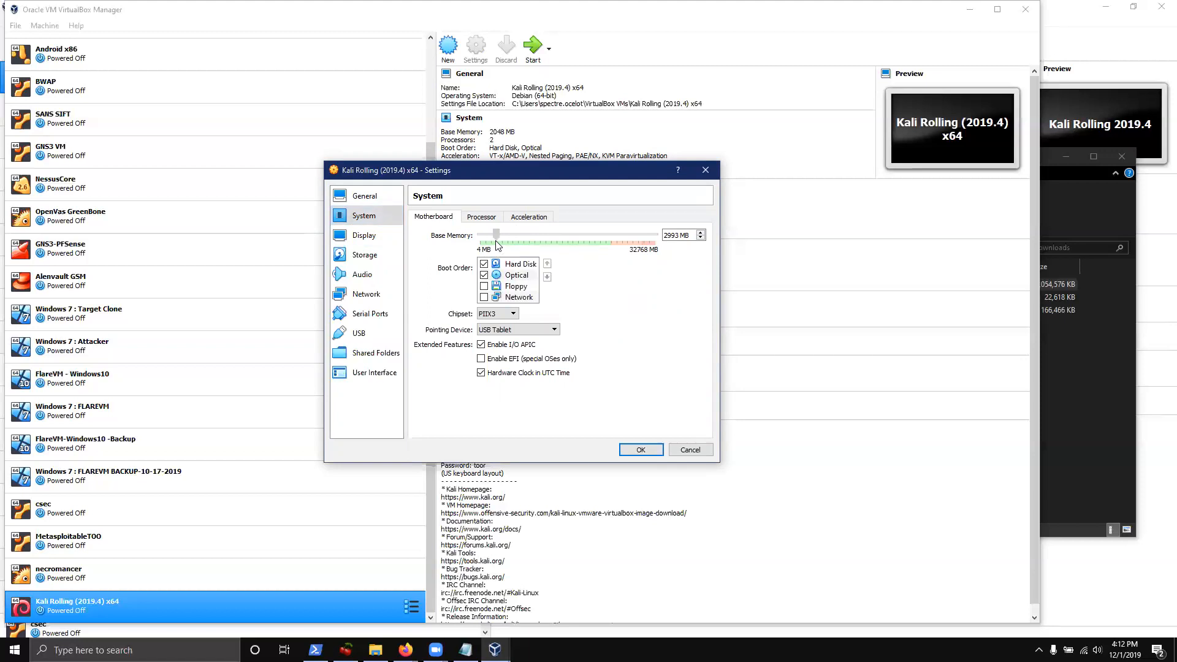
left_click_drag(497, 244, 537, 264)
Set the processor count to 6 CPUs
left_click(482, 217)
left_click_drag(498, 240, 564, 304)
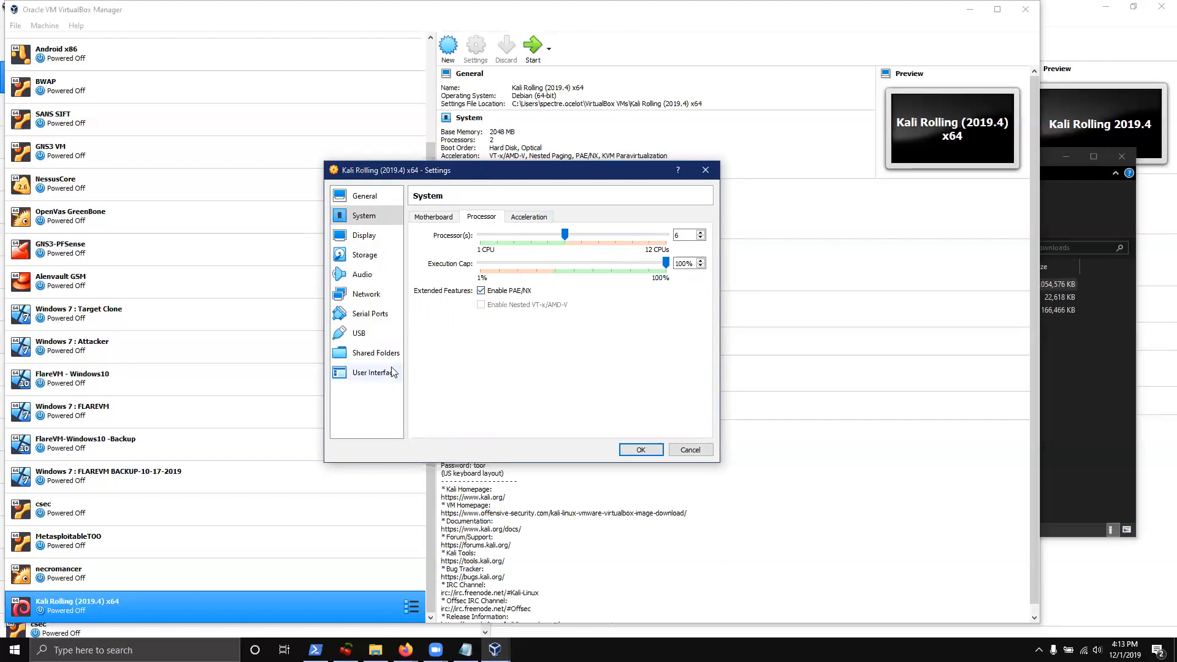
left_click(384, 237)
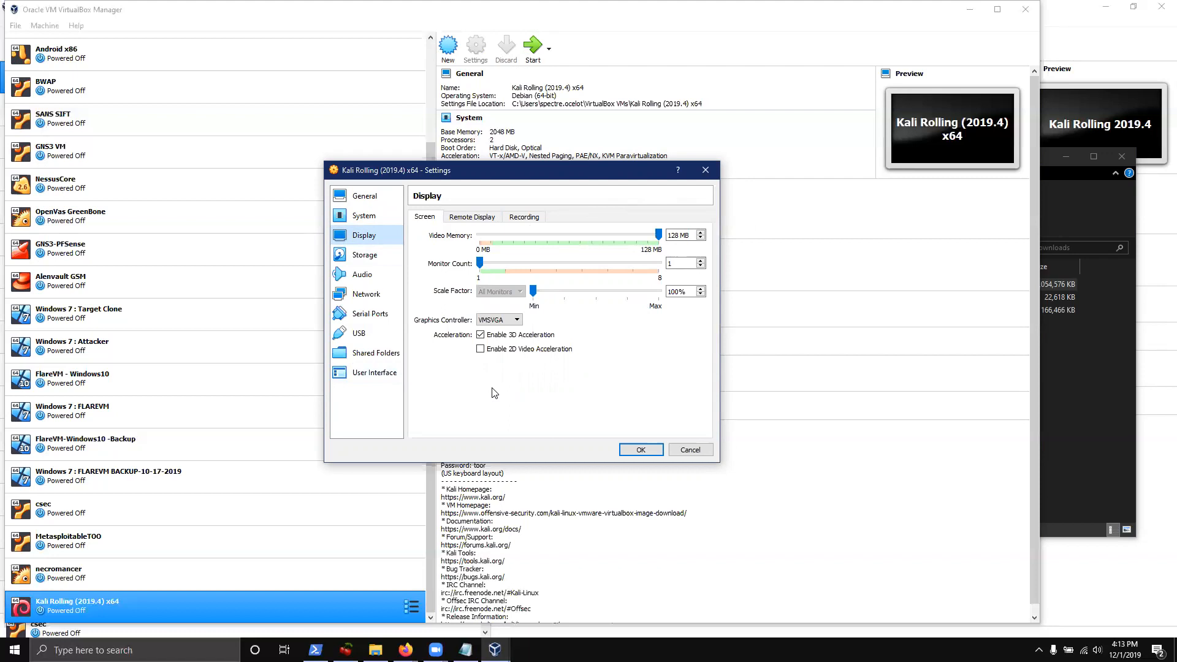
Attach network adapter 1 to NAT Network PentestLab2
left_click(353, 297)
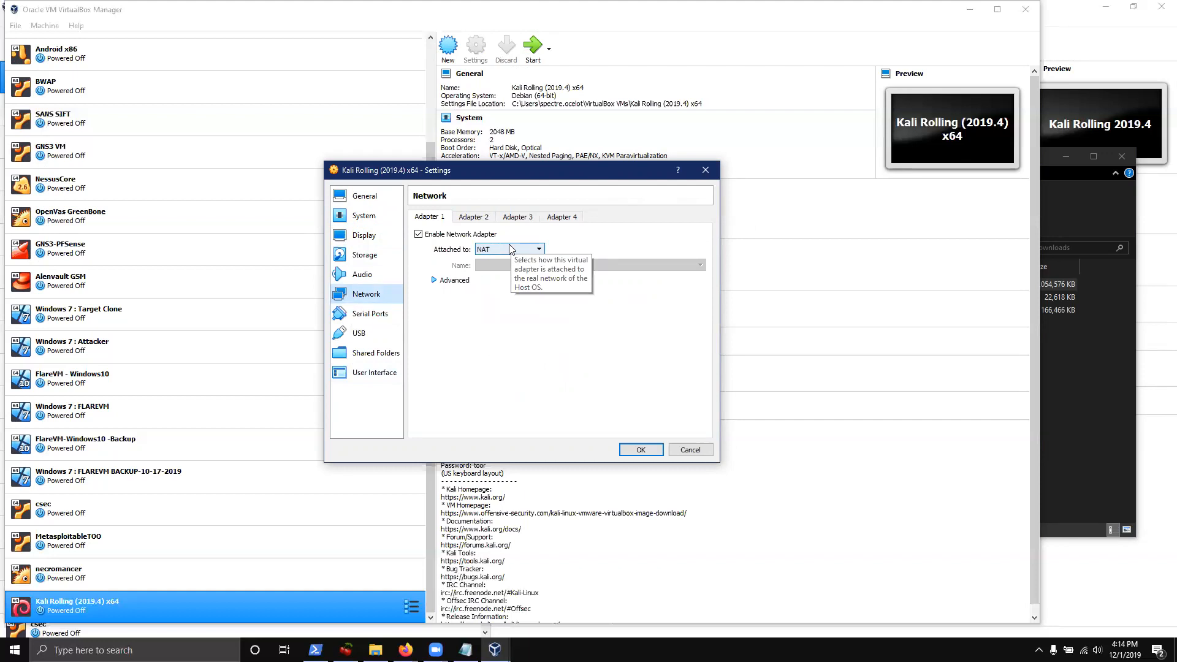
left_click(509, 249)
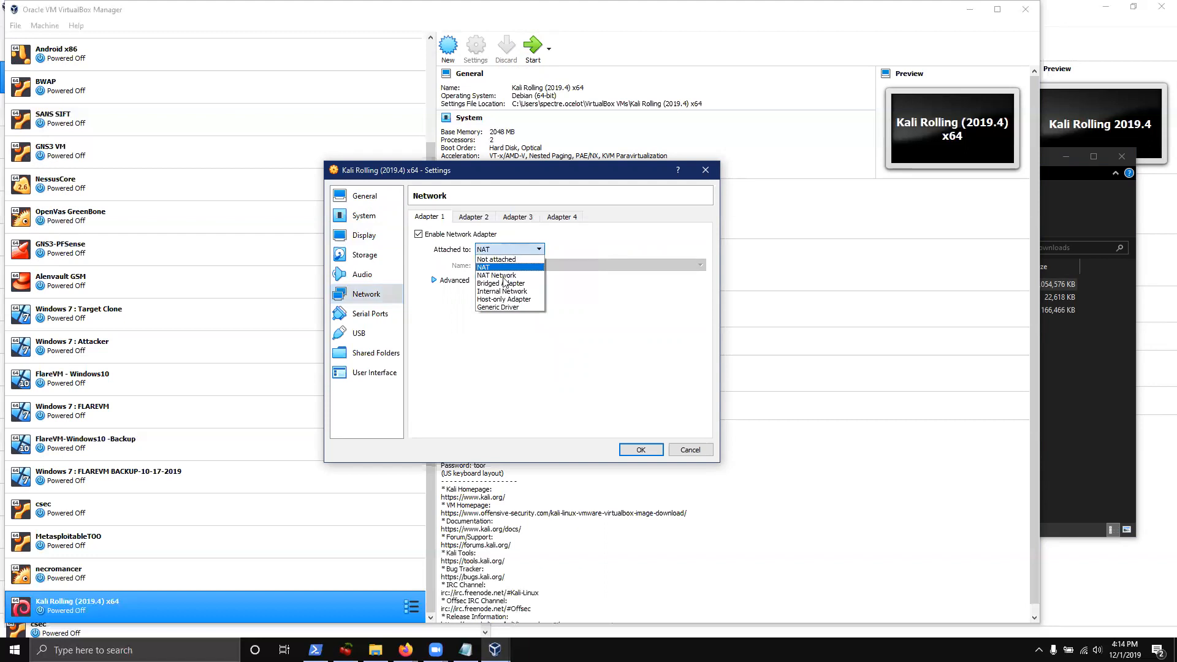
left_click(500, 269)
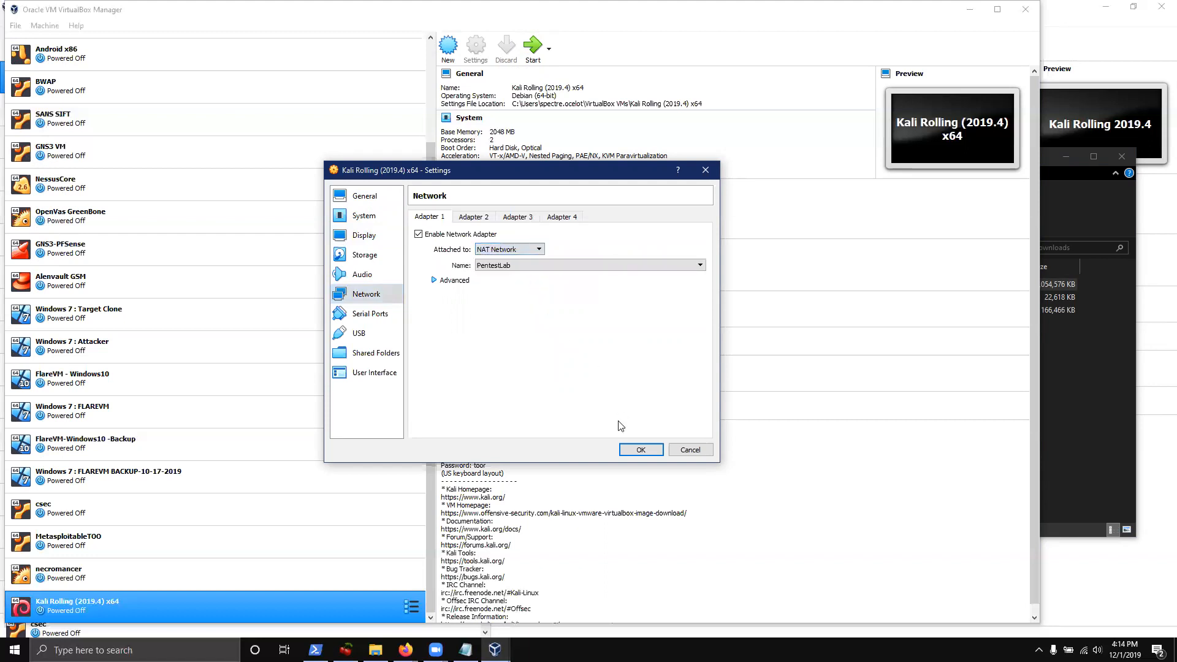
left_click(563, 267)
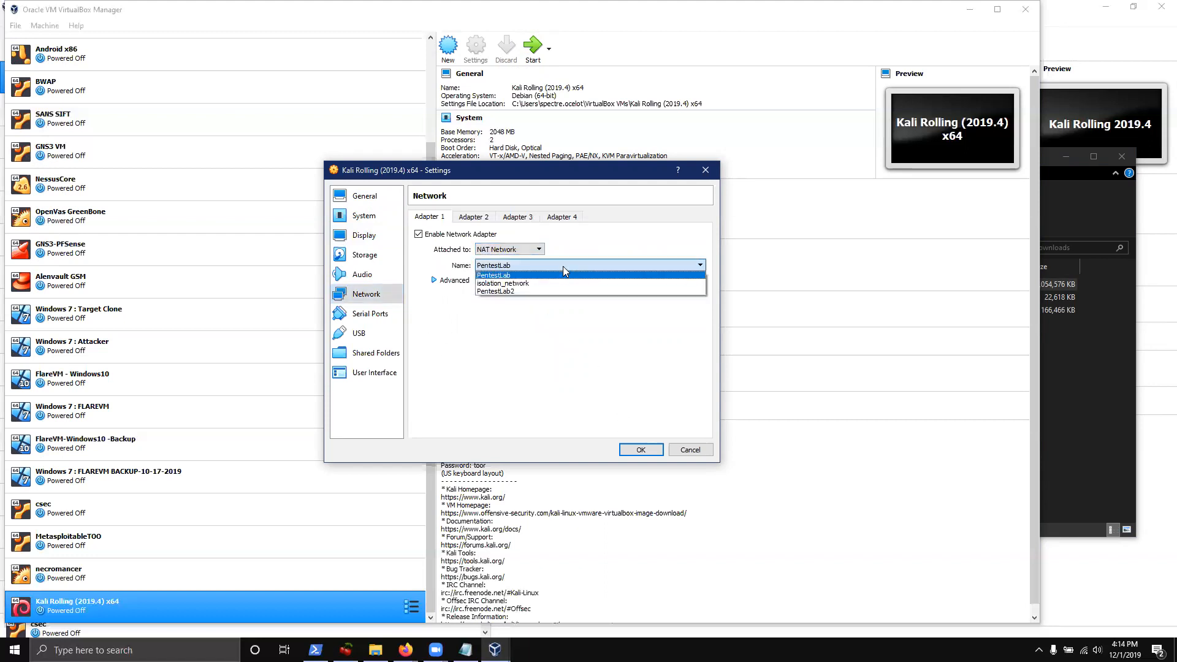
left_click(515, 292)
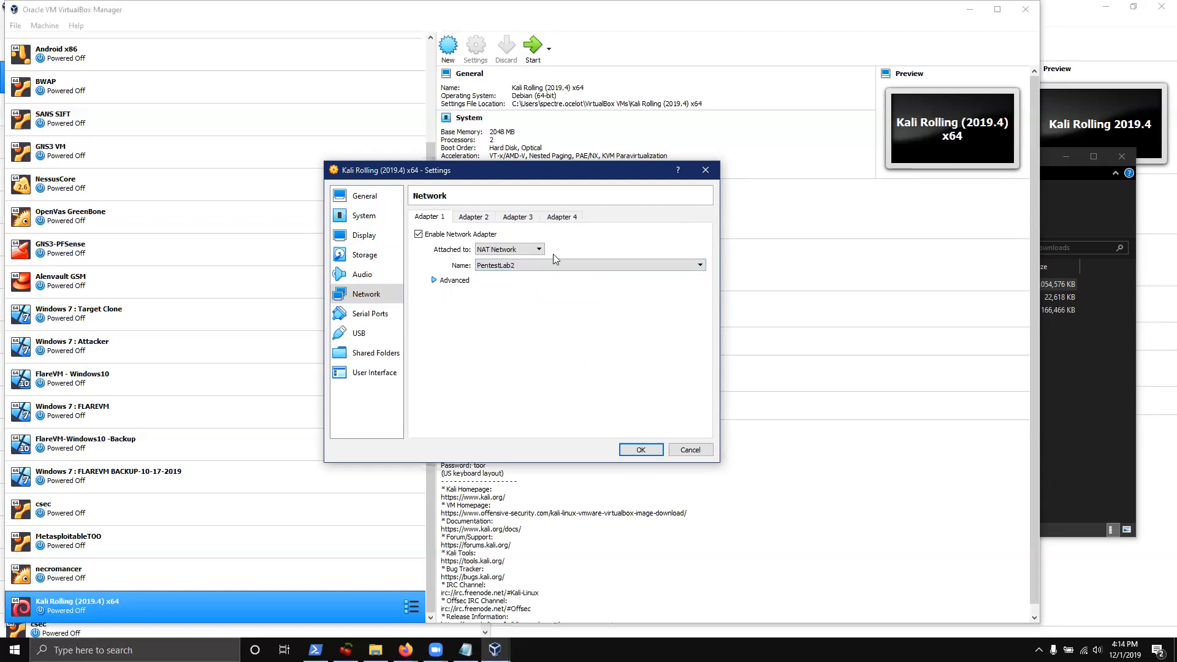
Set the adapter's promiscuous mode to Allow VMs and save the VM settings
left_click(454, 279)
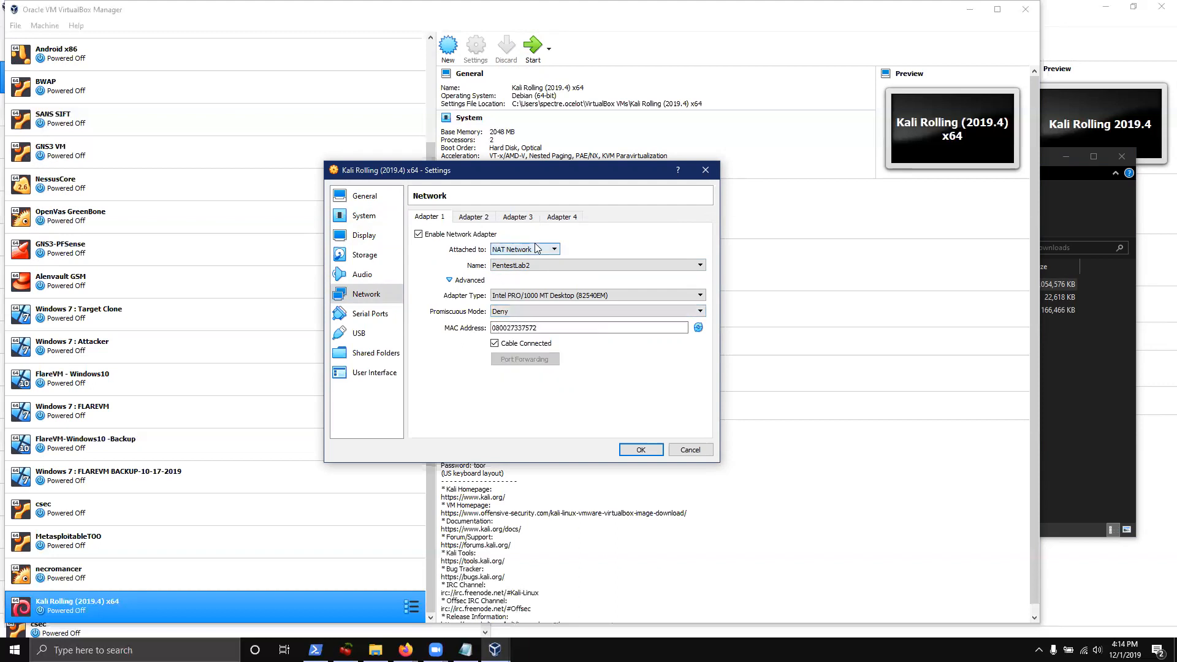
left_click(500, 312)
left_click(514, 332)
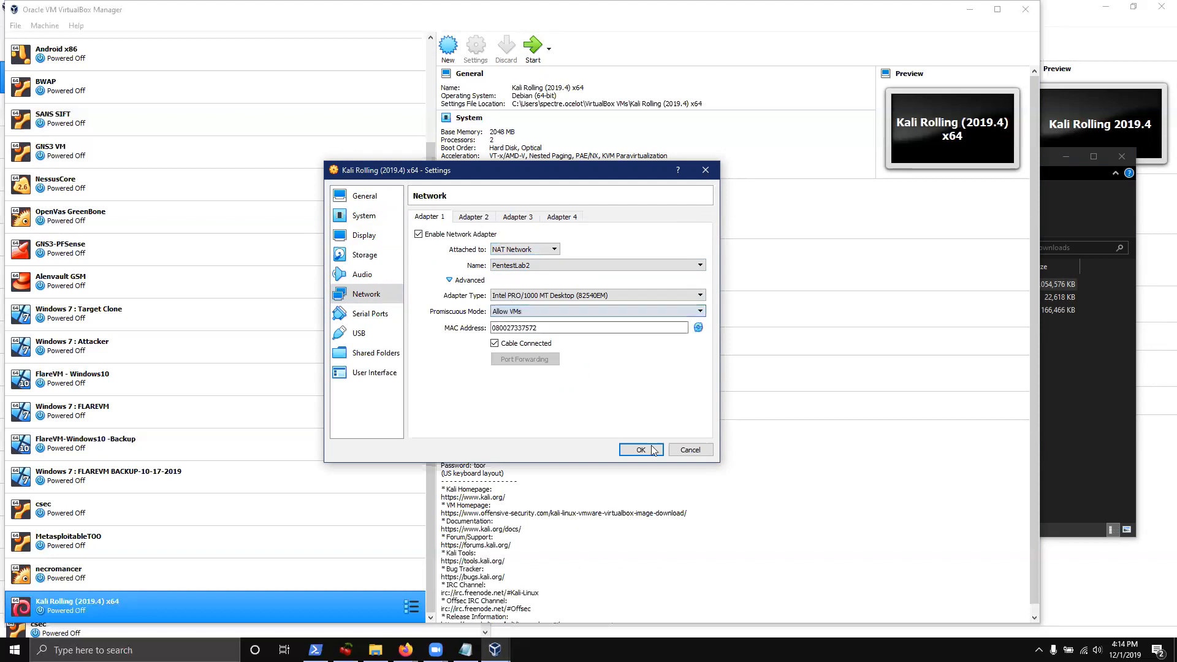
left_click(642, 450)
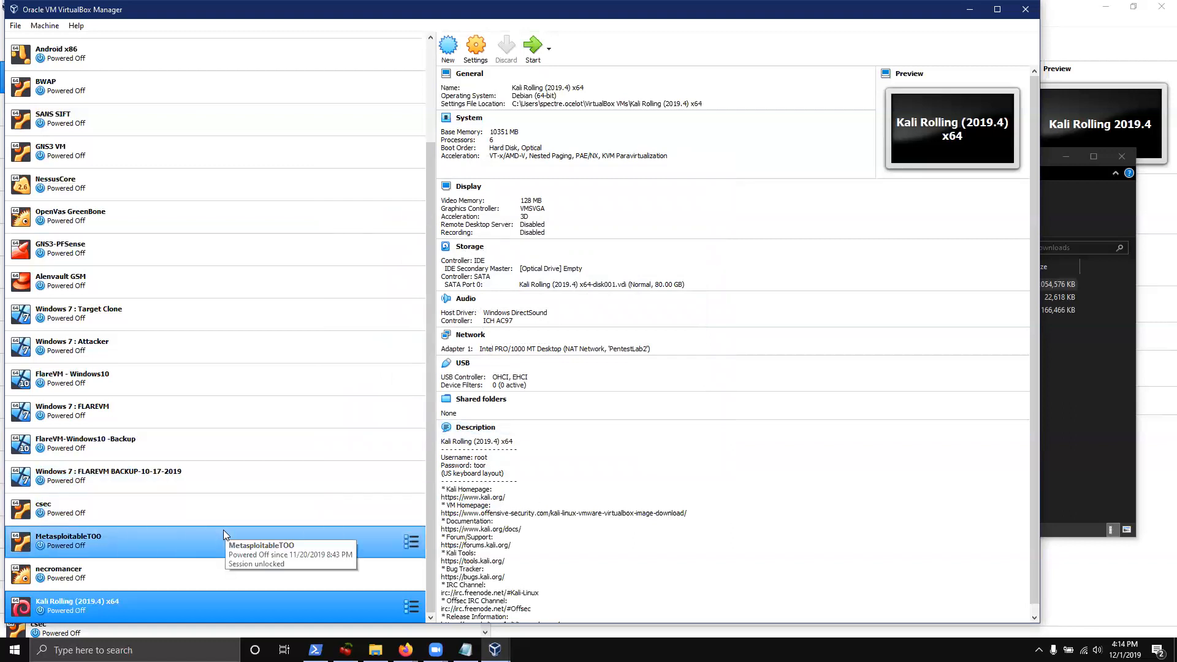
Start the Kali VM, boot the default GRUB entry, and enter root as the username
double_click(110, 612)
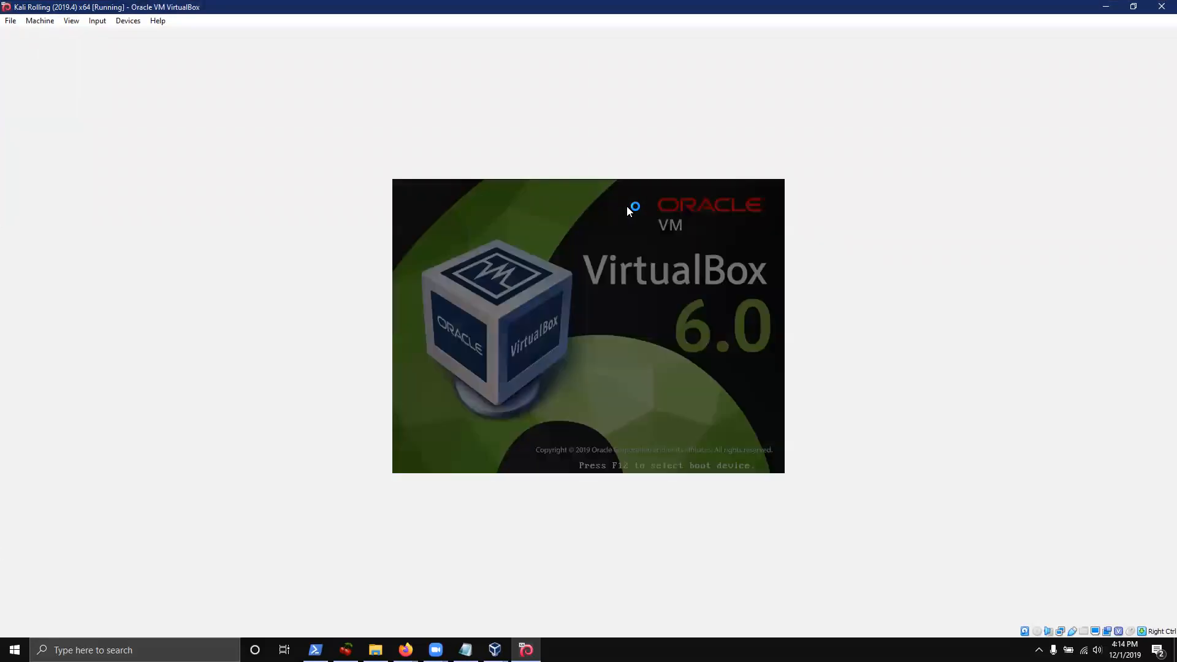
key("Return")
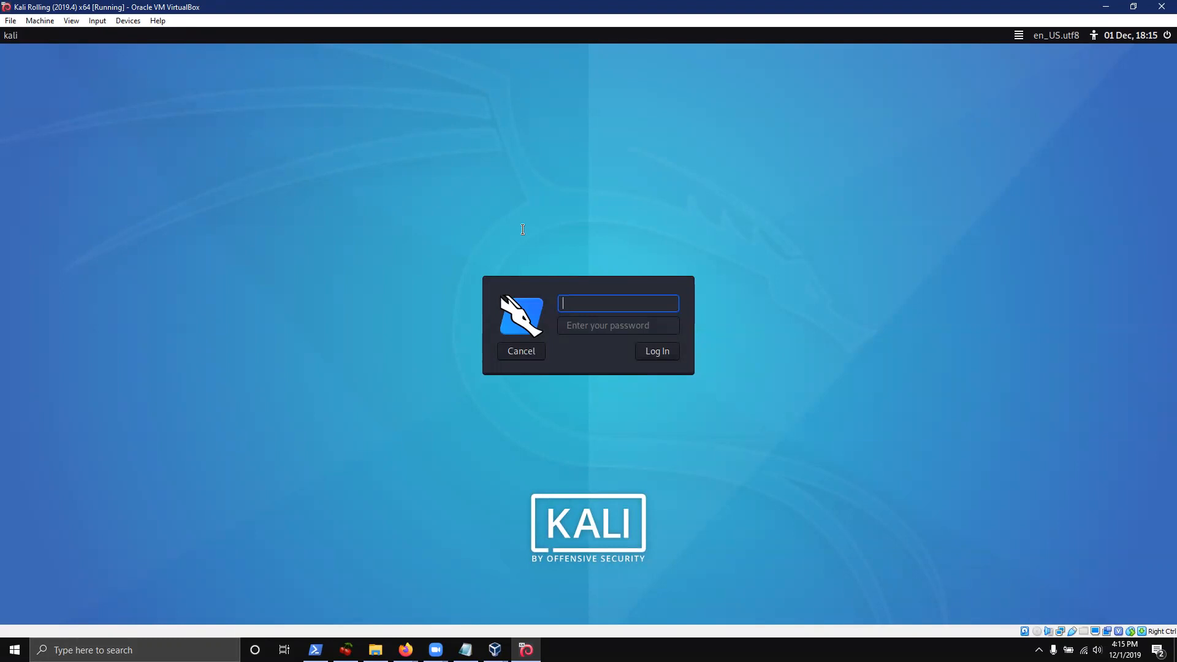
type("root")
key("Return")
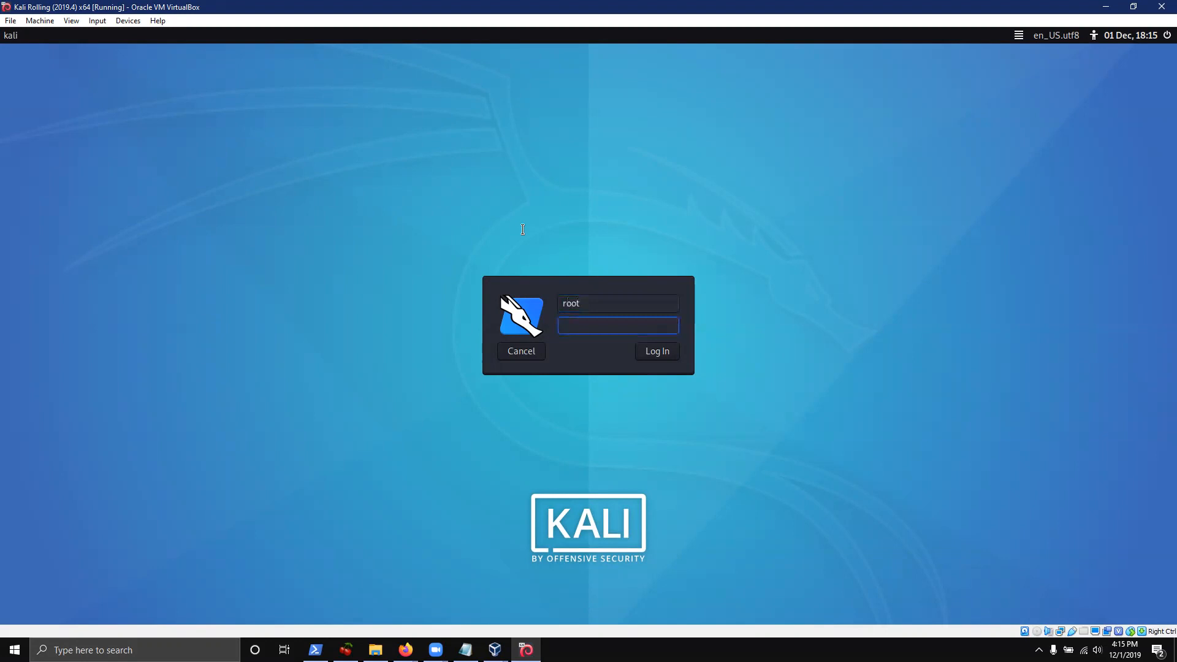
Enter the root account password to log in, then launch a terminal from the top panel
type("toor")
key("BackSpace")
key("BackSpace")
key("BackSpace")
key("BackSpace")
type("toor")
key("Return")
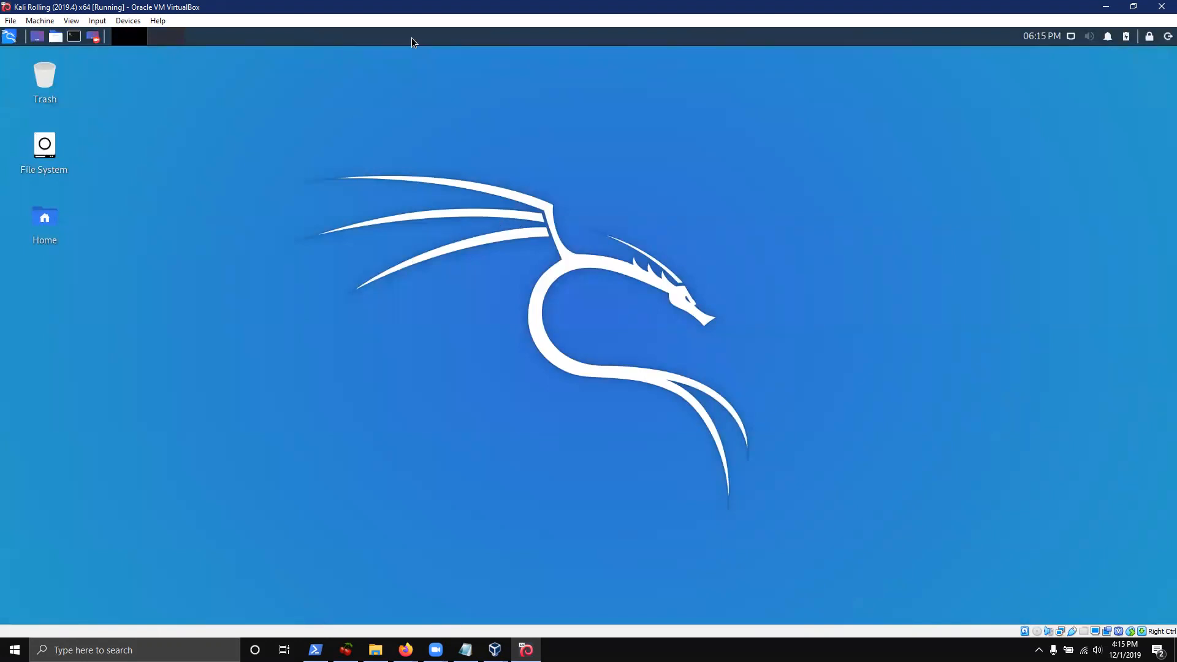
left_click(75, 38)
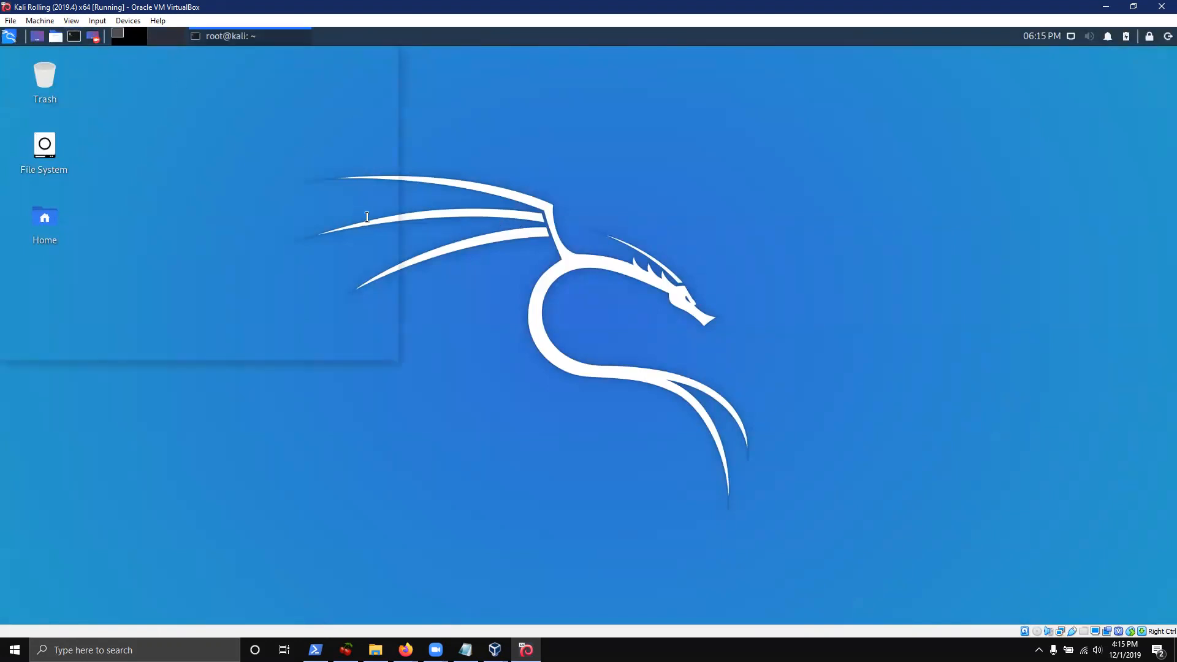
Restore the maximized VM window, clear the terminal, and run ifconfig to check the 10.0.5.4 address
double_click(360, 6)
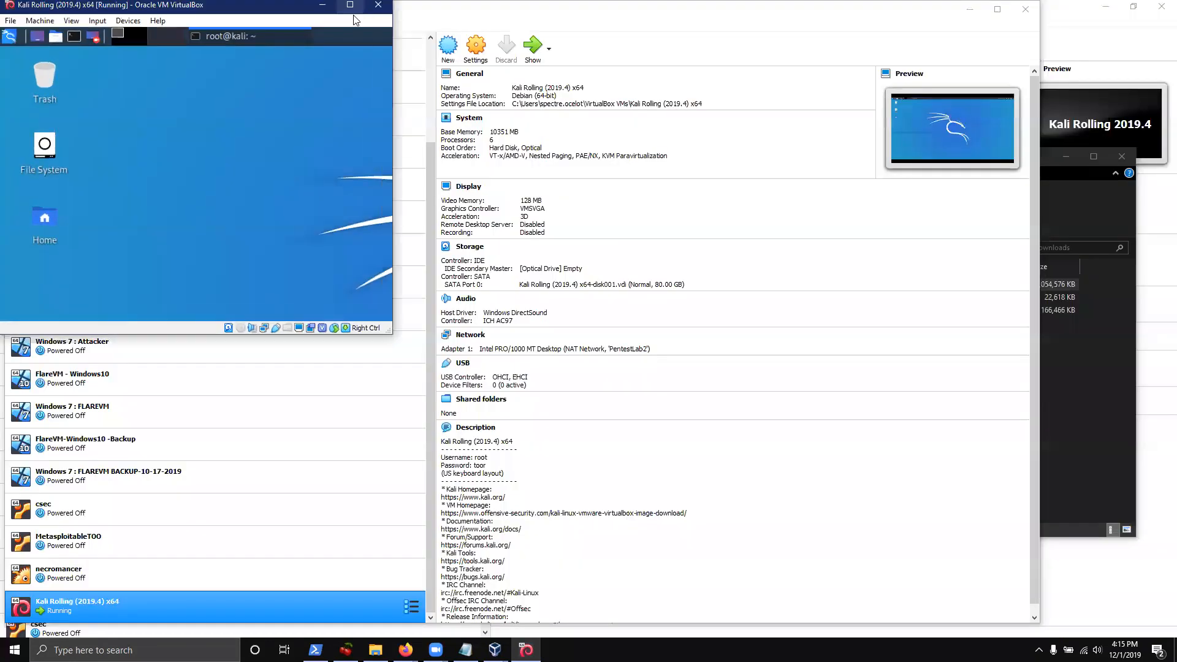
double_click(235, 8)
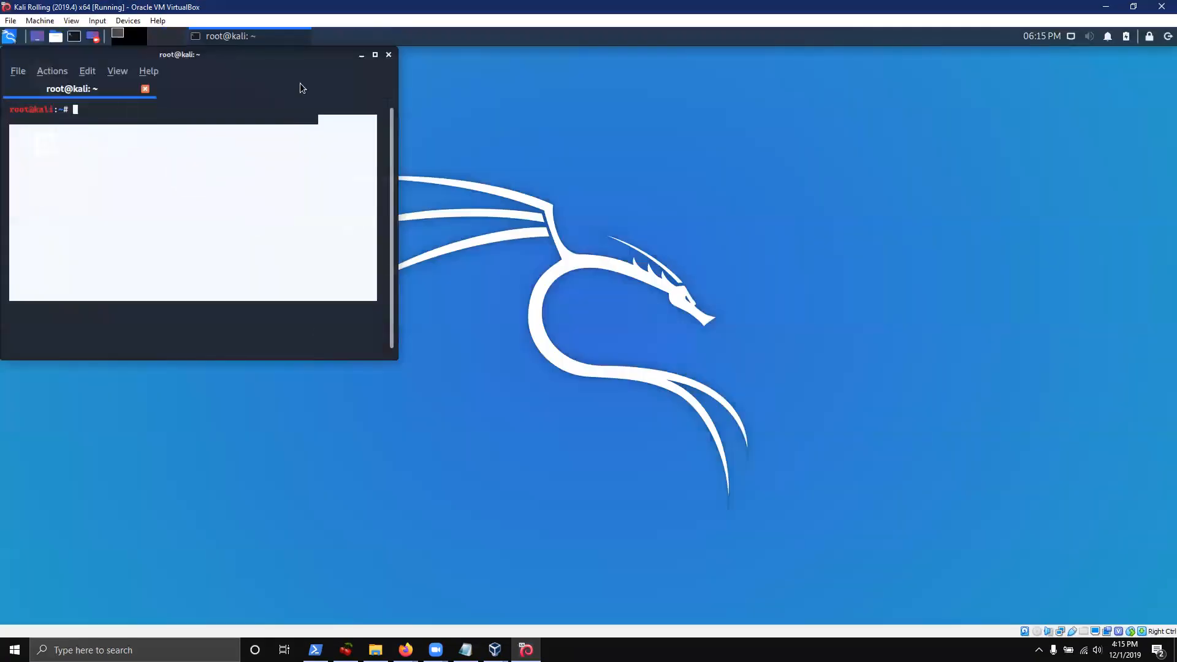
key("Return")
key("Return")
key("ctrl+l")
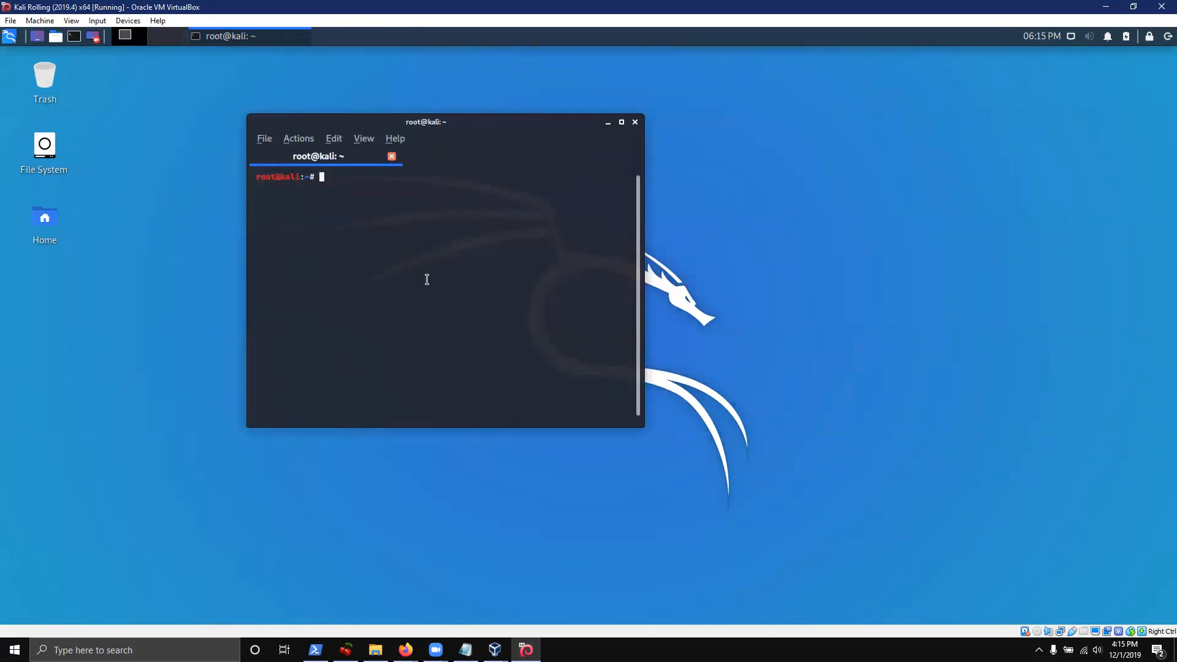
type("ifconfig")
key("Return")
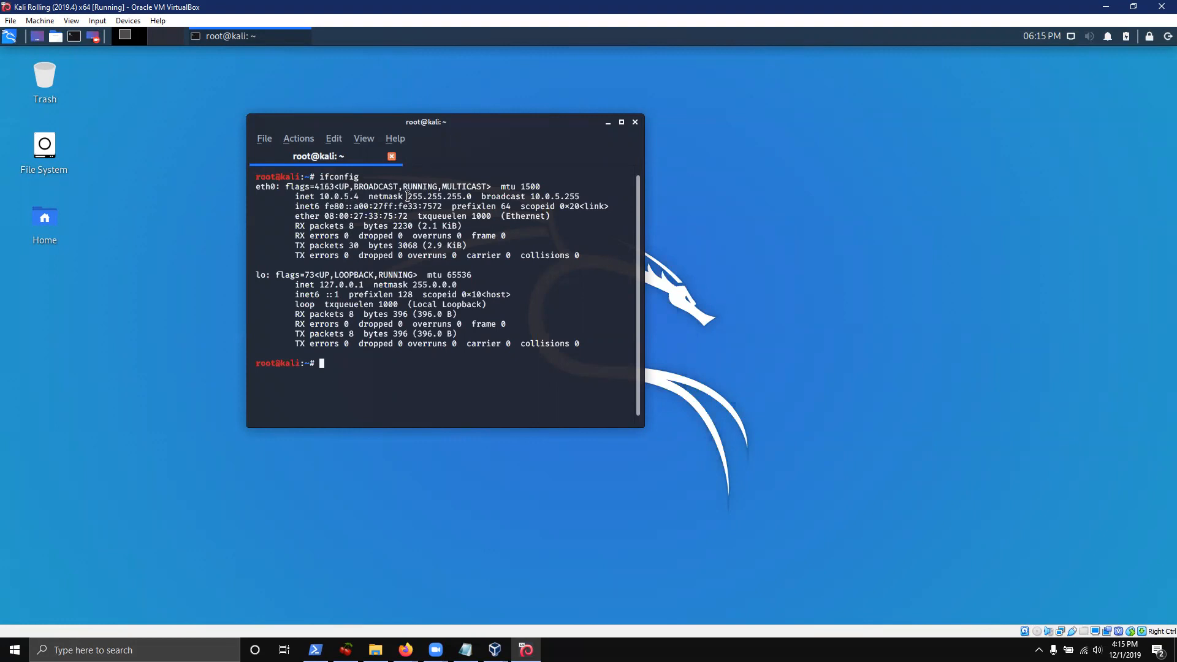
Ping google.com to confirm internet connectivity, then stop the ping
left_click_drag(408, 196, 473, 196)
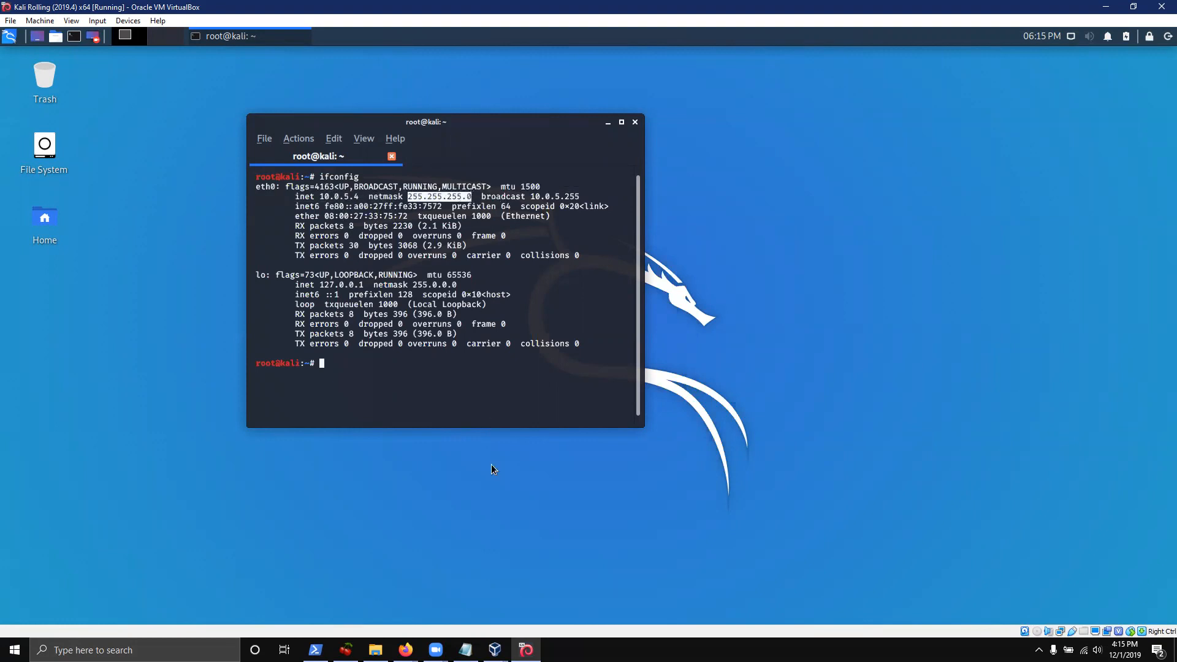
left_click(410, 370)
type("ping google.com")
key("Return")
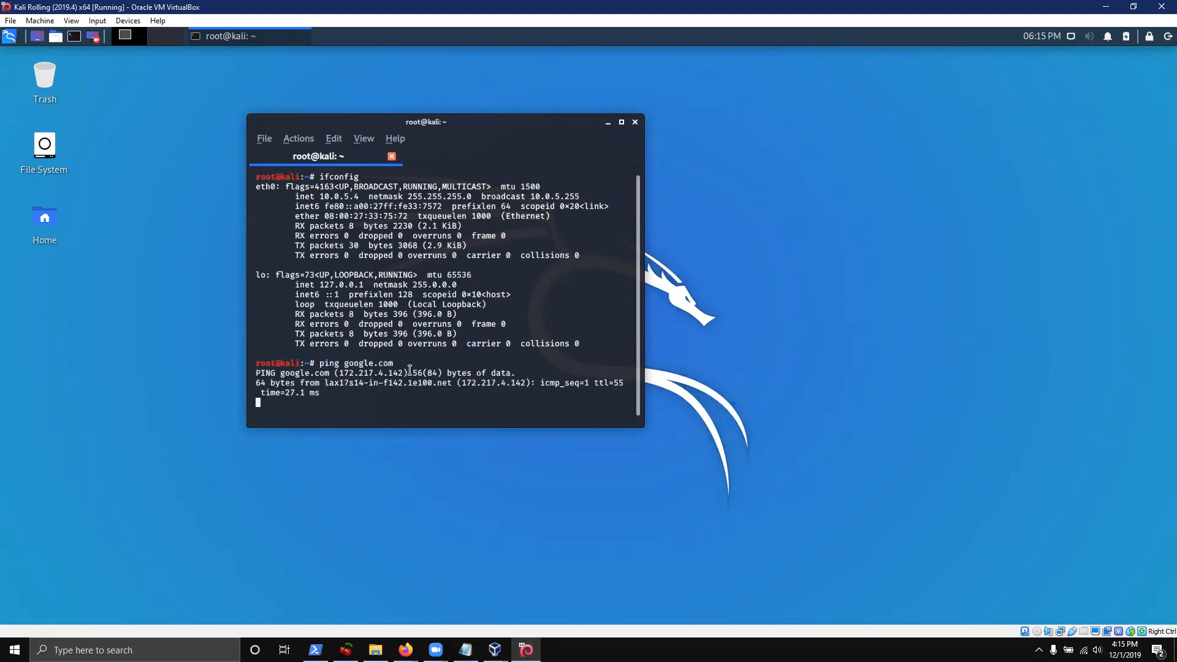
left_click_drag(637, 391, 1159, 392)
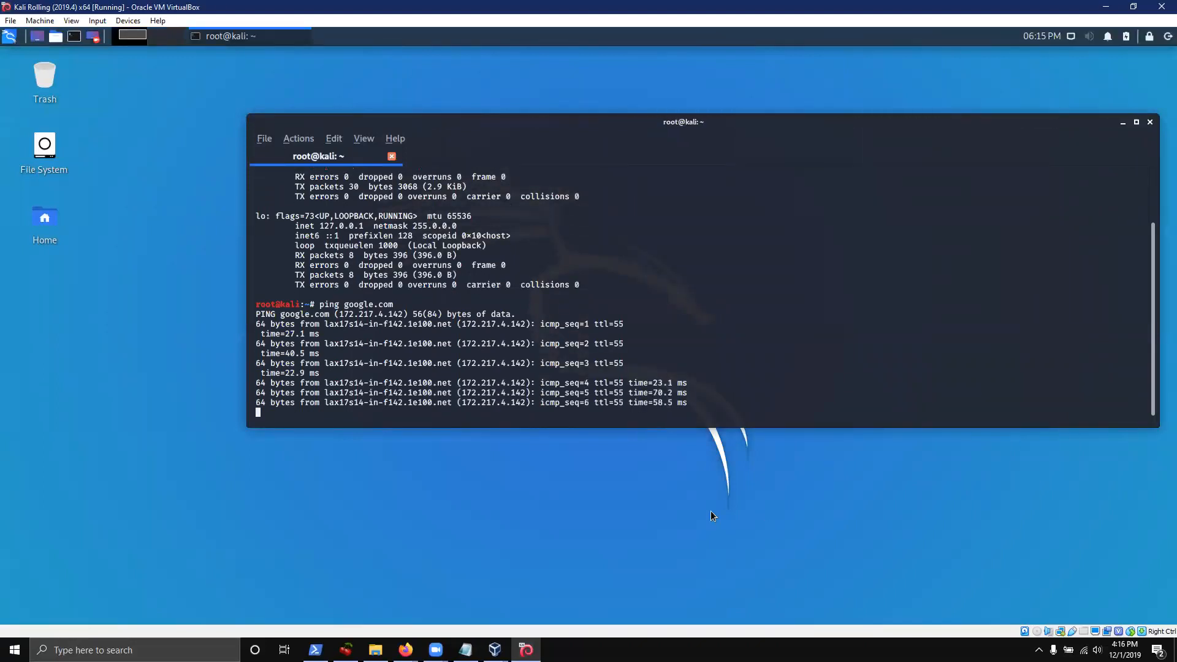
key("ctrl+c")
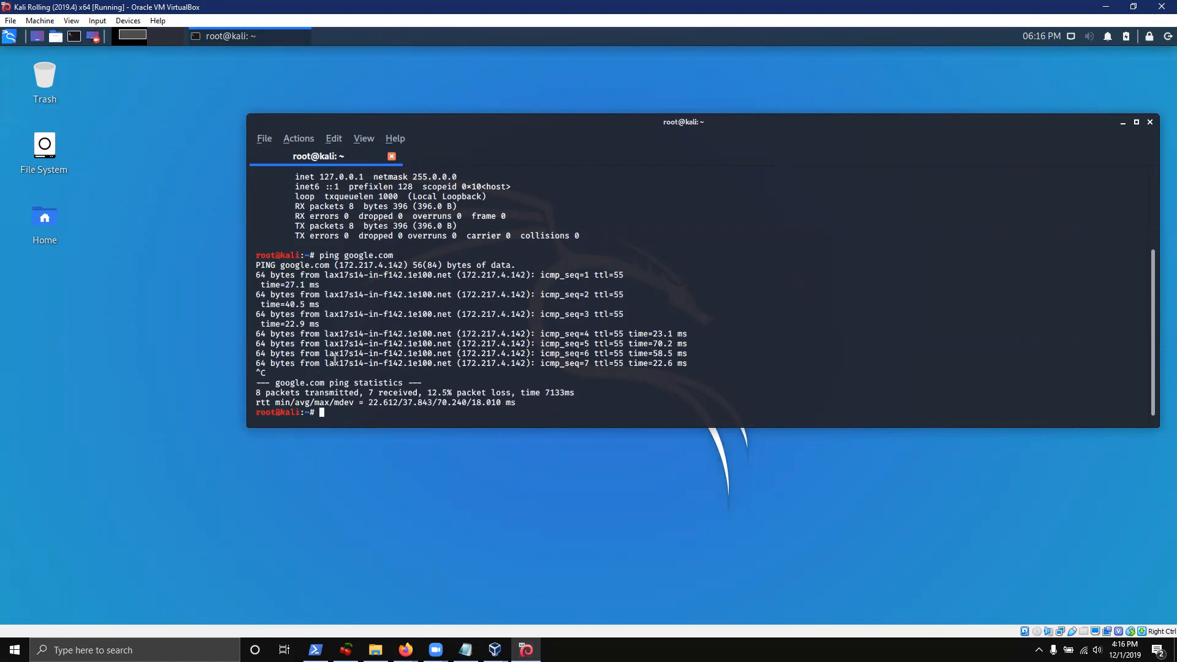
Change the root password with passwd and clear the terminal
type("passwd")
key("Return")
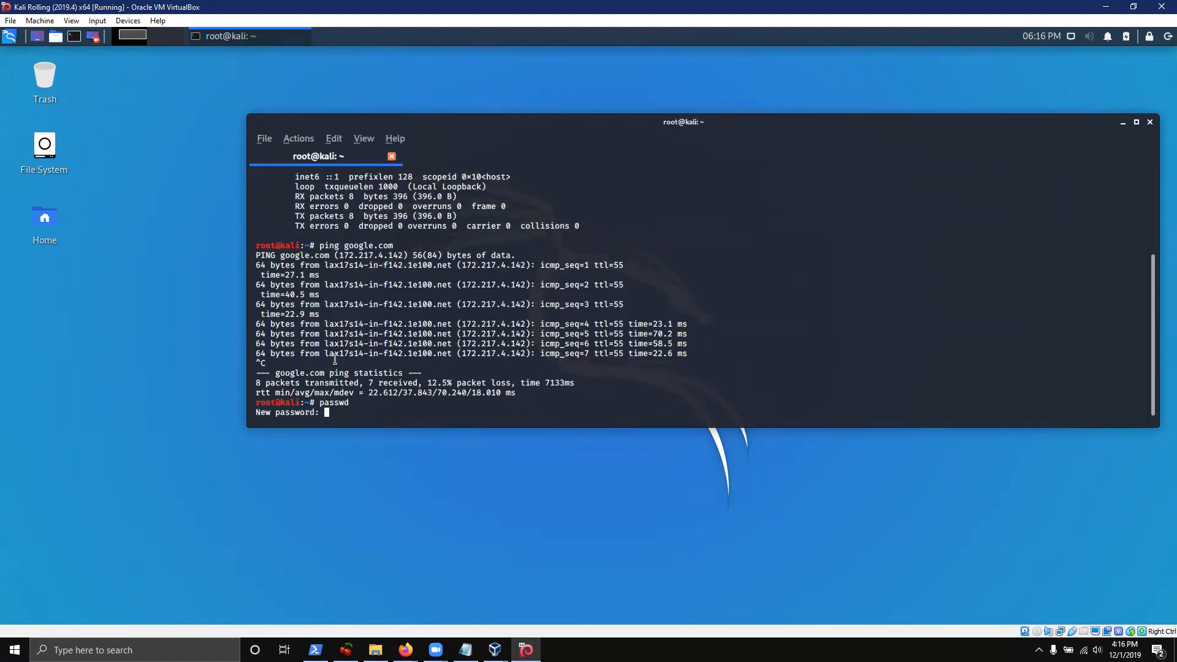
key("Return")
key("Return")
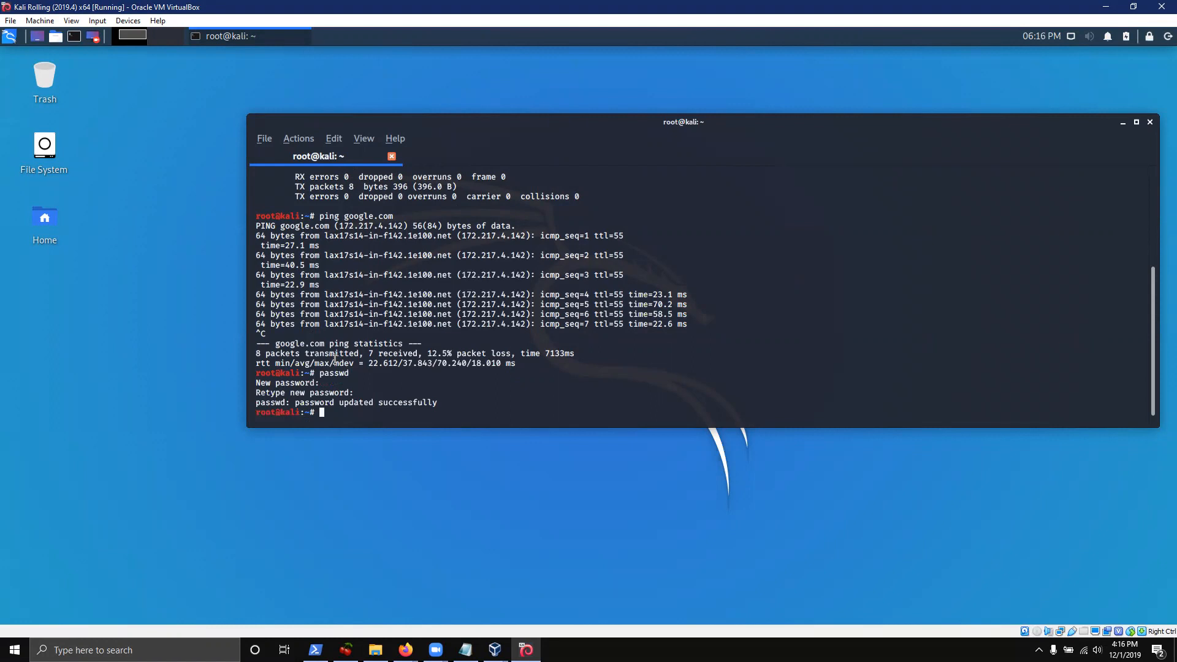
type("clear")
key("Return")
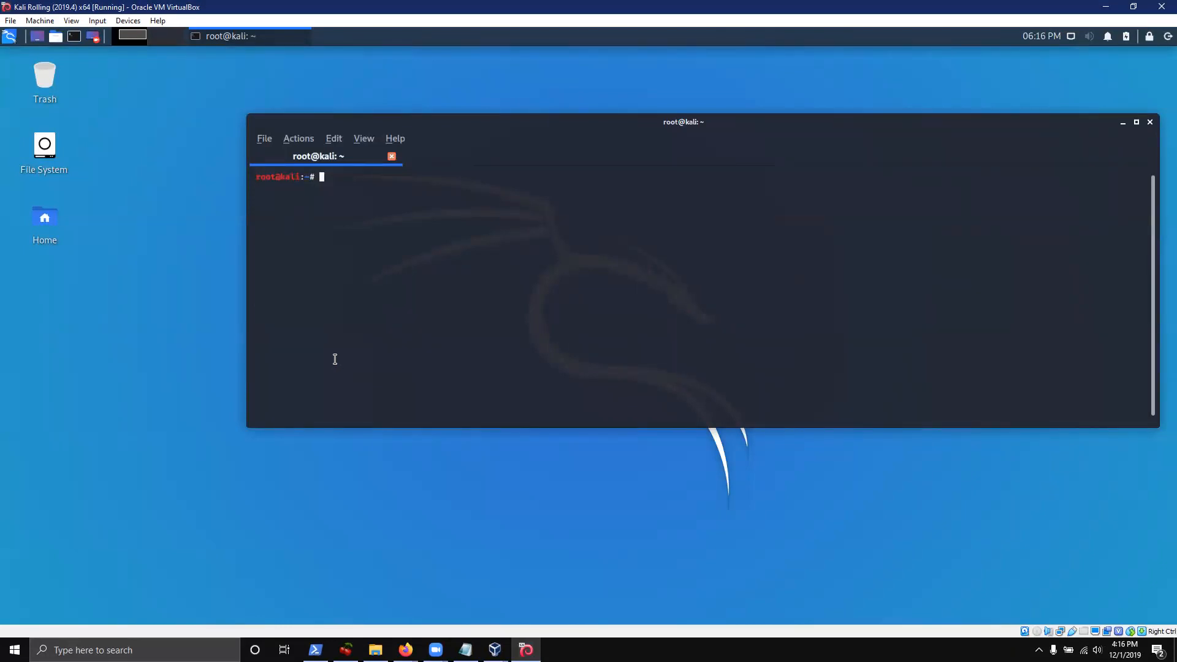
Run a memory usage command to confirm about 9.8 GiB of RAM
type("free mem -h")
key("Return")
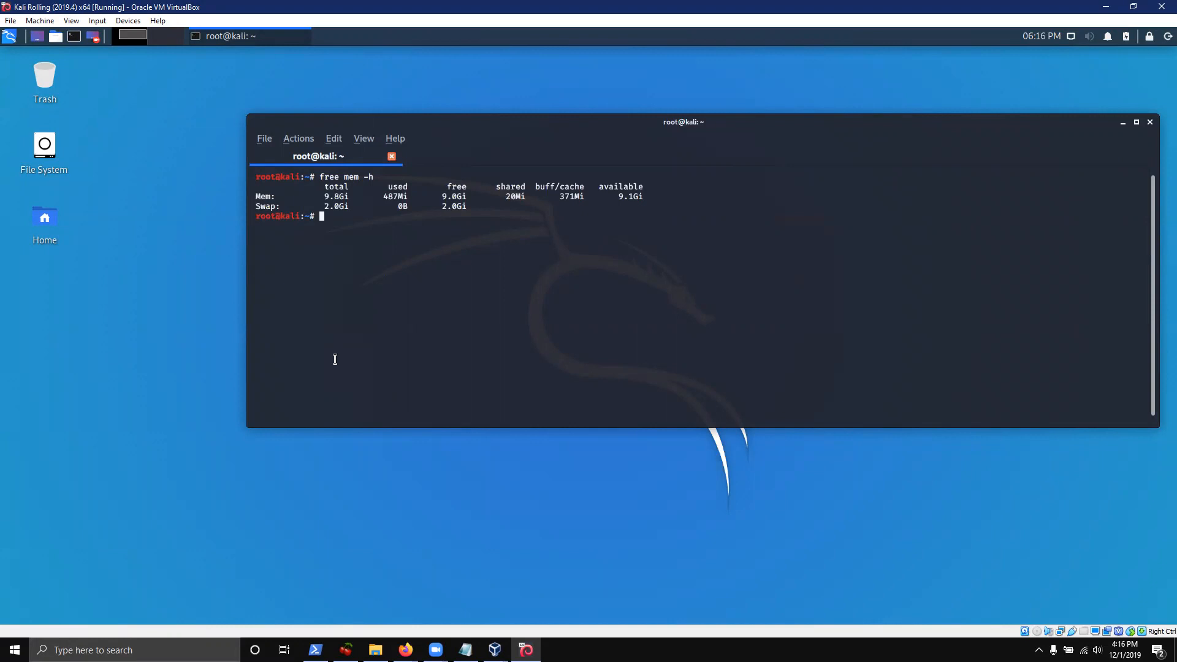
List the VM's connected USB devices with lsusb
type("lsusb")
key("Return")
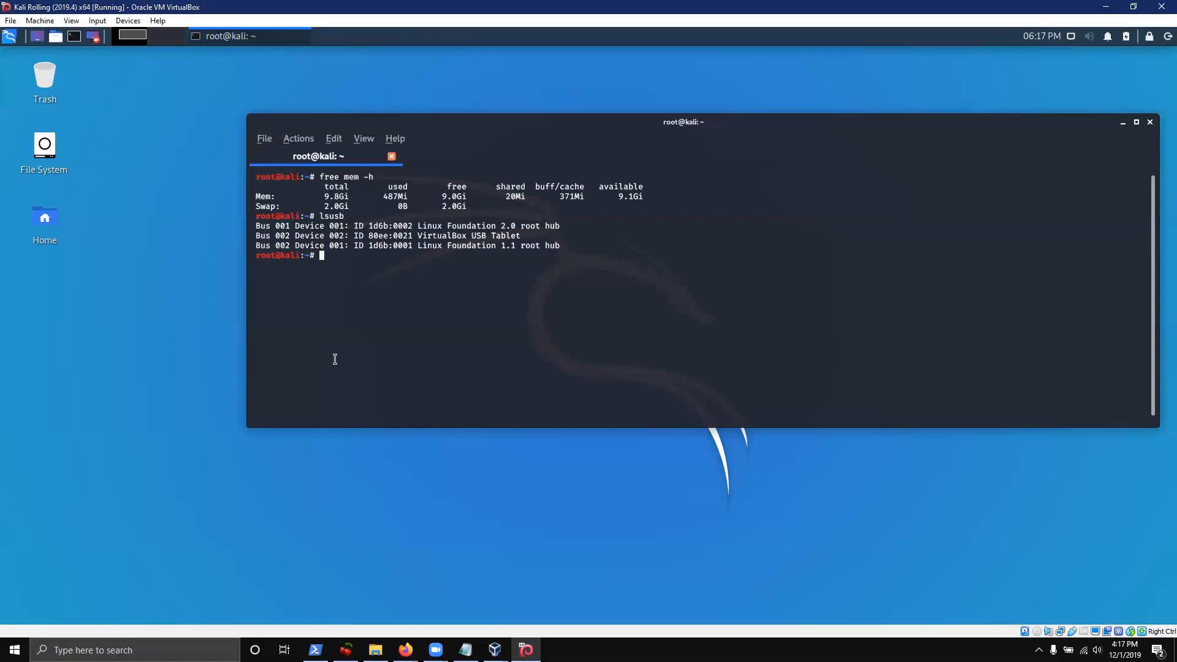
Run lscpu and move and enlarge the terminal window to read the CPU details
type("lscpu")
key("Return")
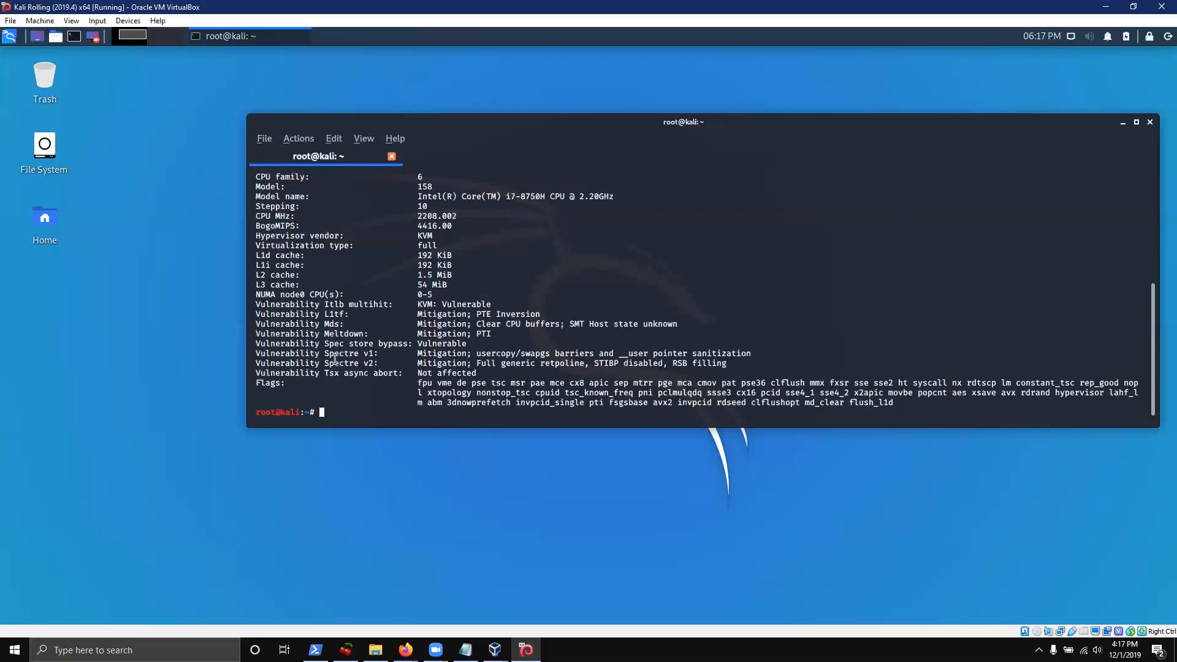
left_click_drag(481, 127, 318, 139)
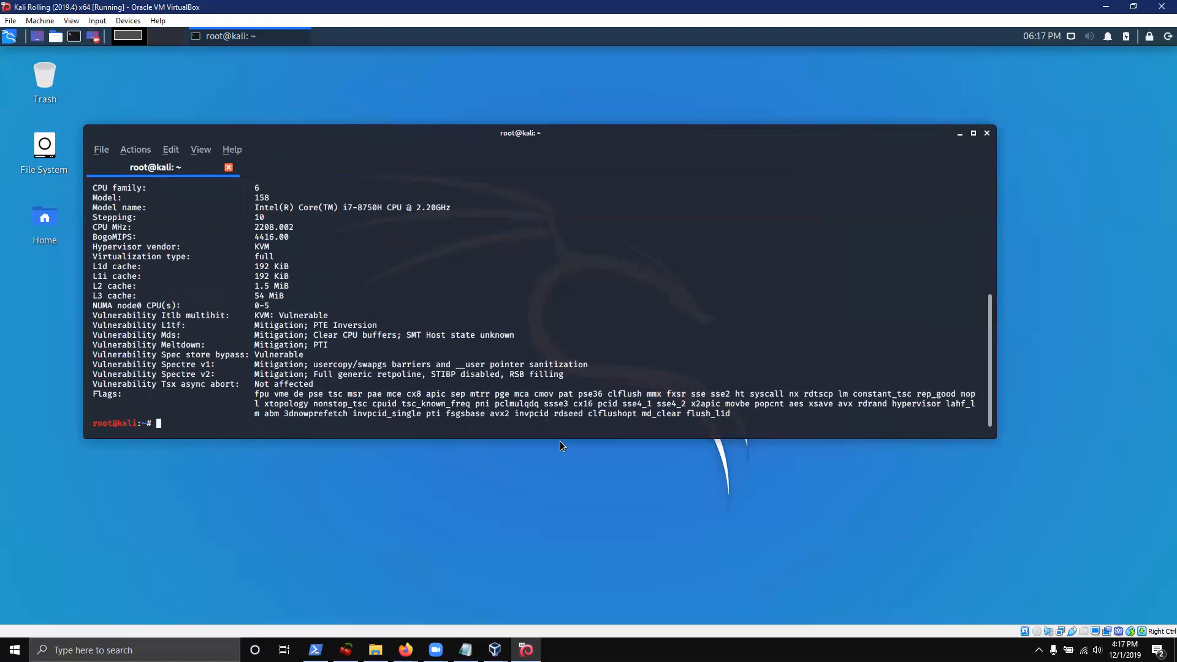
left_click_drag(558, 440, 558, 611)
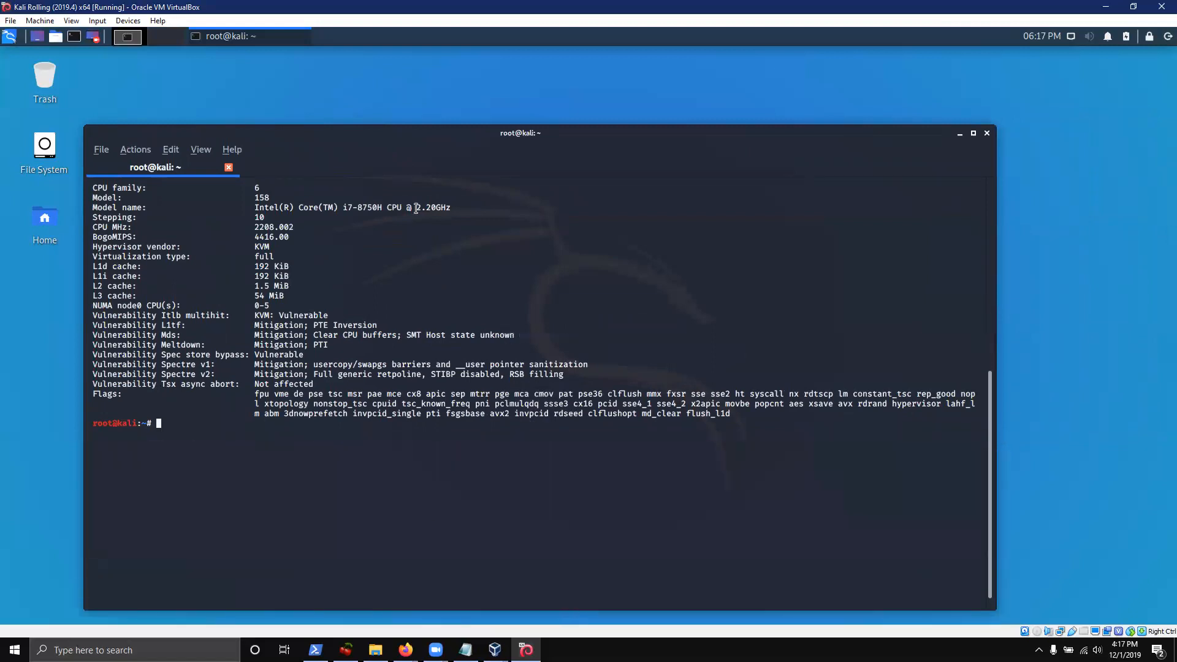
Highlight the CPU model name, address sizes and on-line CPU lines, then clear the terminal
left_click_drag(313, 207, 500, 218)
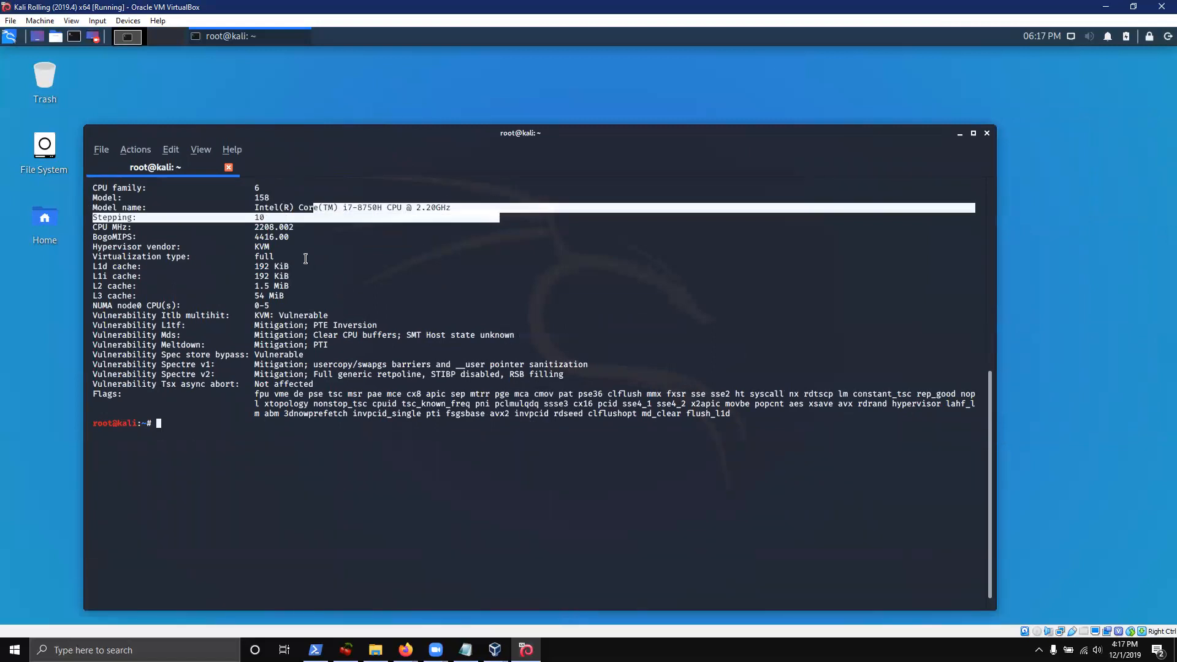
left_click_drag(113, 188, 387, 188)
scroll(476, 314, "up", 4)
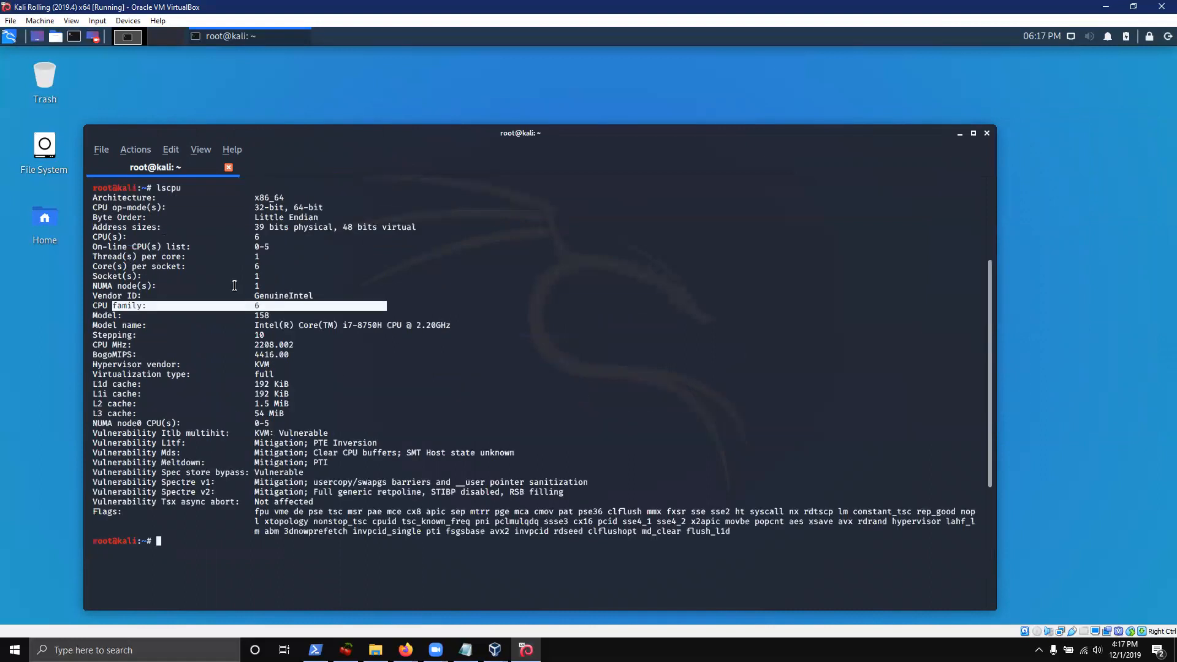
left_click_drag(112, 229, 411, 228)
triple_click(411, 229)
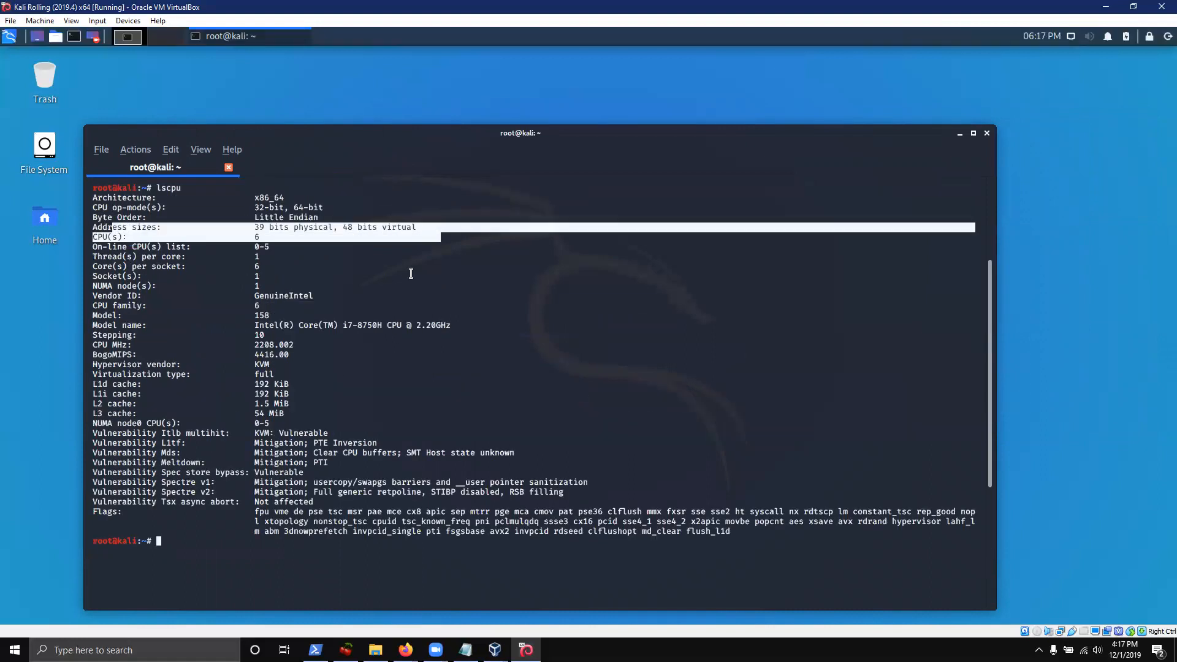
left_click(400, 277)
left_click_drag(288, 246, 147, 248)
left_click_drag(224, 305, 252, 286)
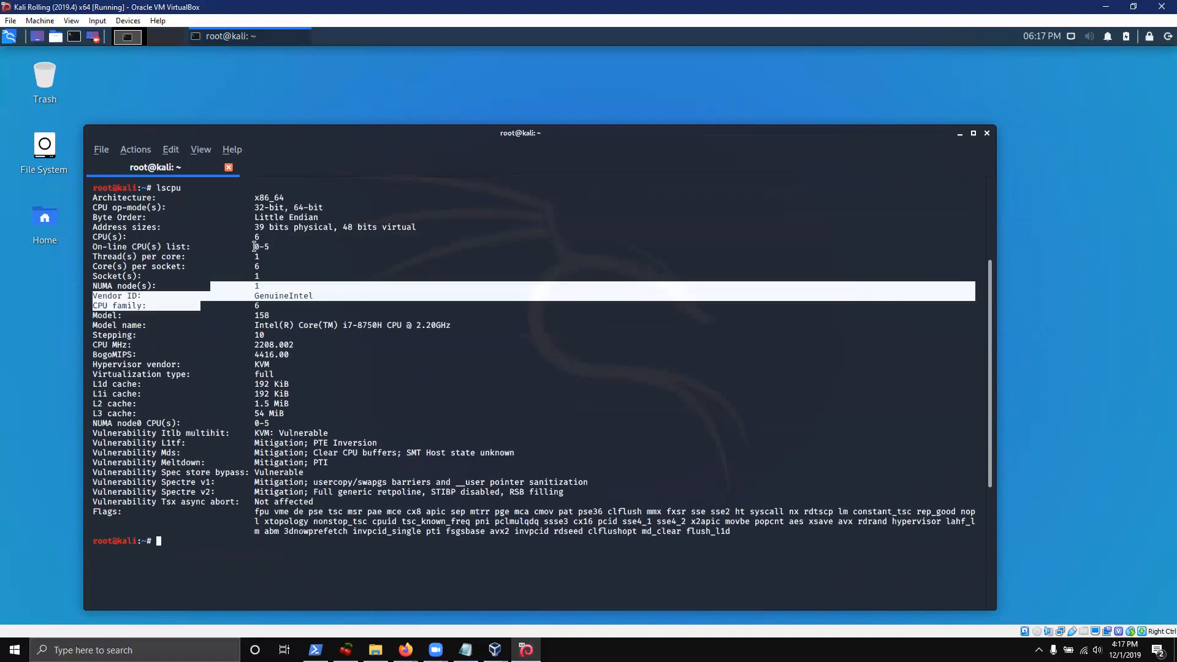
left_click(240, 253)
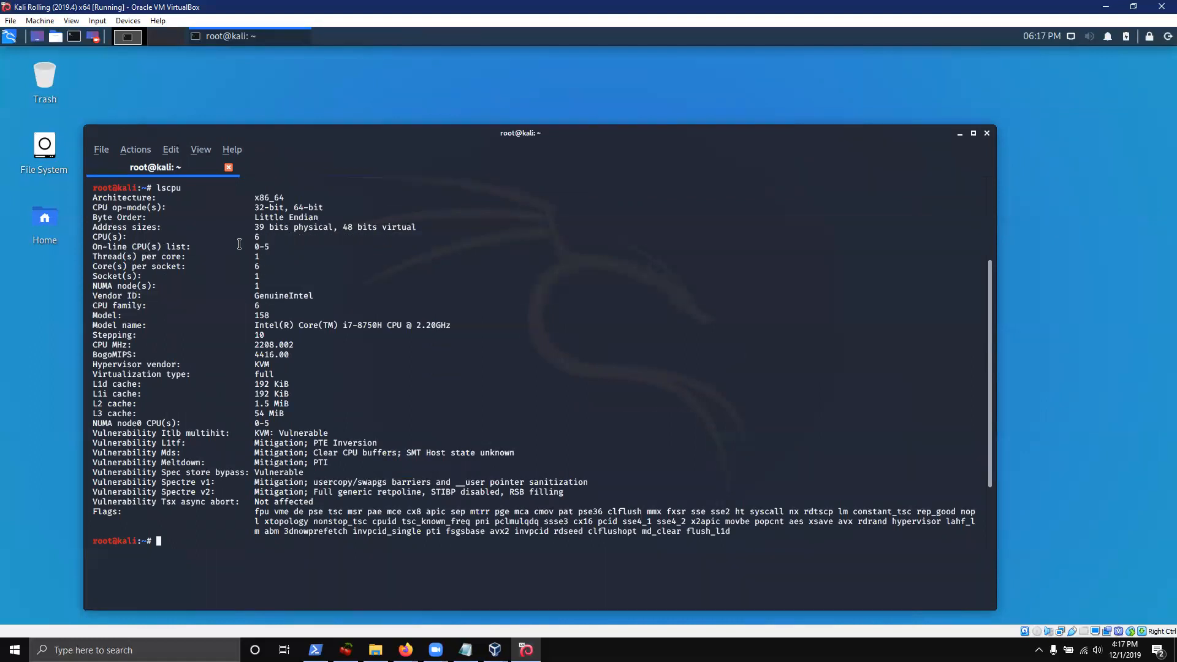
type("clear")
key("Return")
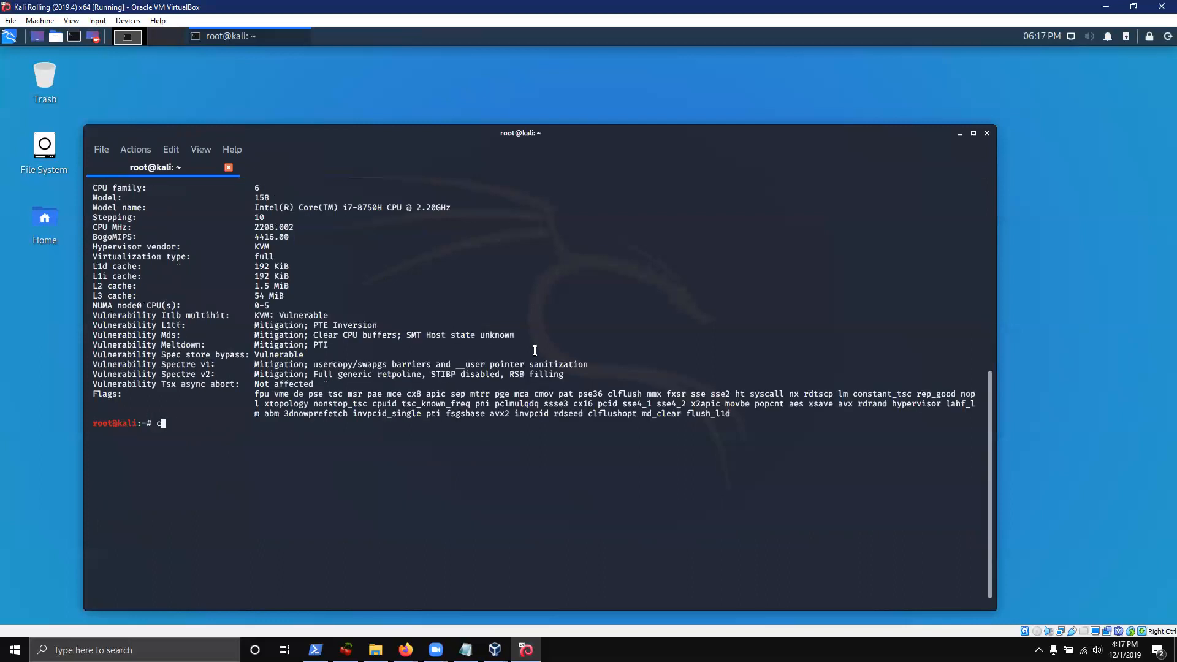